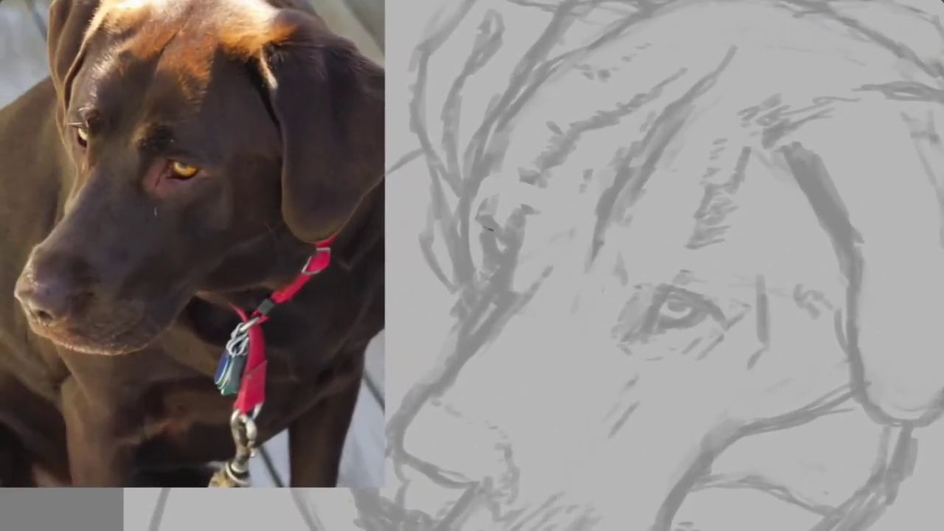
- Ink the near eye and the face contour running down the muzzle side
{"action": "mouse_move", "coordinate": [487, 229]}
{"action": "left_mouse_down"}
{"action": "mouse_move", "coordinate": [512, 238]}
{"action": "mouse_move", "coordinate": [509, 296]}
{"action": "mouse_move", "coordinate": [509, 285]}
{"action": "mouse_move", "coordinate": [495, 319]}
{"action": "left_mouse_up"}
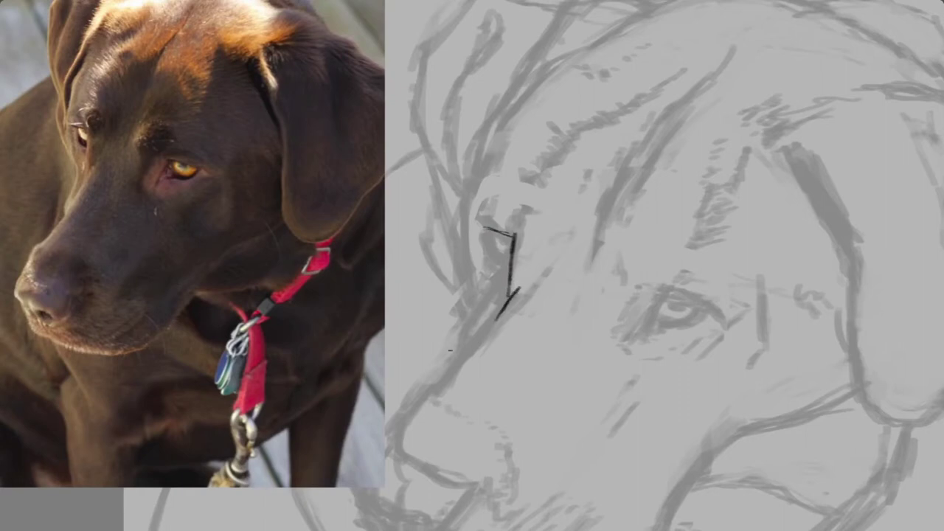
{"action": "mouse_move", "coordinate": [435, 381]}
{"action": "left_mouse_down"}
{"action": "mouse_move", "coordinate": [496, 322]}
{"action": "mouse_move", "coordinate": [422, 393]}
{"action": "left_mouse_up"}
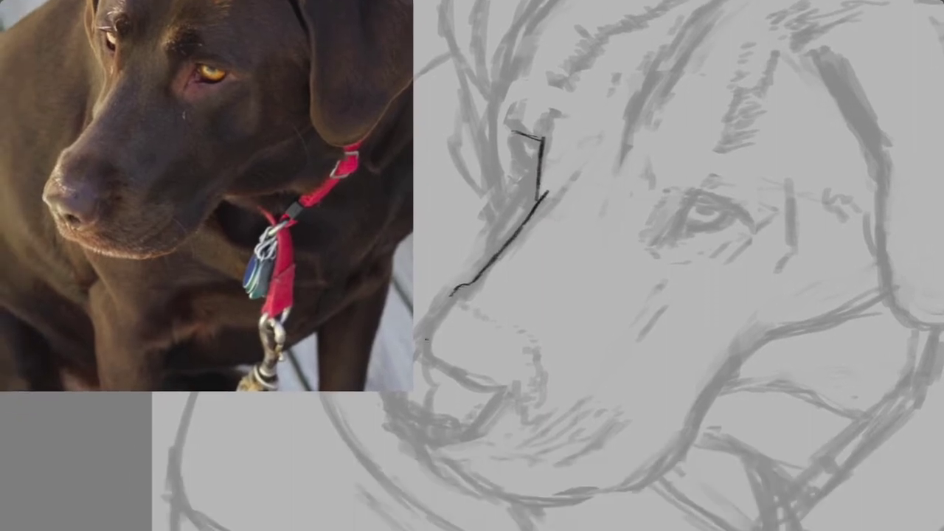
{"action": "mouse_move", "coordinate": [449, 295]}
{"action": "left_mouse_down"}
{"action": "mouse_move", "coordinate": [424, 339]}
{"action": "mouse_move", "coordinate": [432, 319]}
{"action": "left_mouse_up"}
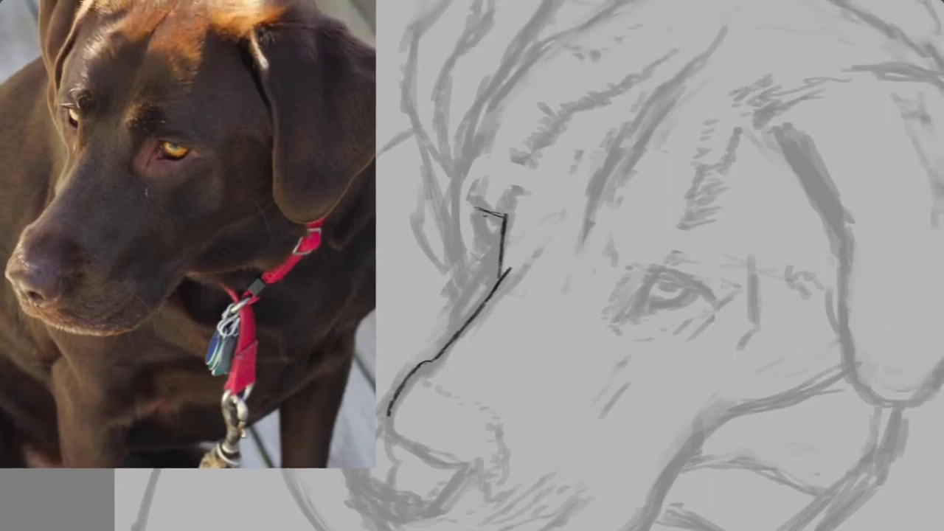
{"action": "left_click_drag", "start_coordinate": [484, 214], "coordinate": [500, 241]}
{"action": "mouse_move", "coordinate": [457, 217]}
{"action": "left_mouse_down"}
{"action": "mouse_move", "coordinate": [473, 284]}
{"action": "mouse_move", "coordinate": [452, 333]}
{"action": "left_mouse_up"}
{"action": "left_click_drag", "start_coordinate": [474, 279], "coordinate": [452, 325]}
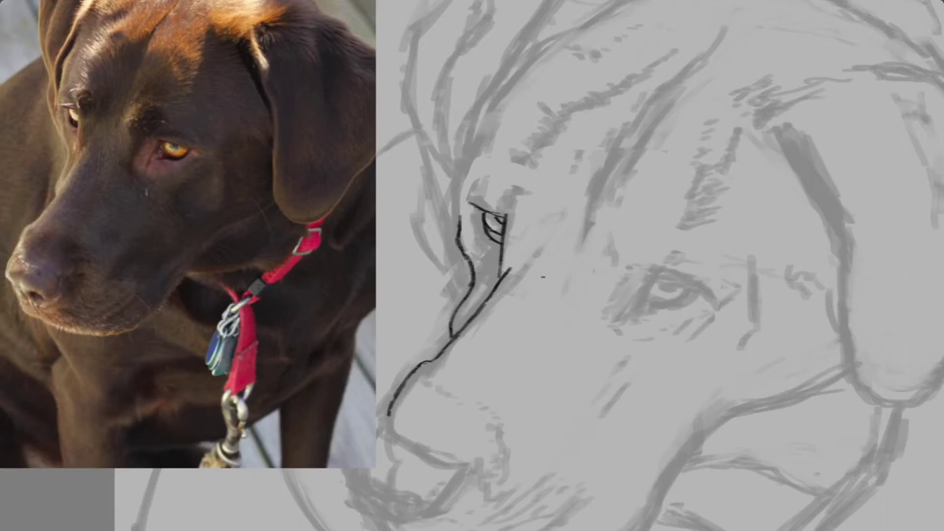
- Ink the contour from the eye up to the forehead and hatch the brow fur
{"action": "mouse_move", "coordinate": [537, 223]}
{"action": "left_mouse_down"}
{"action": "mouse_move", "coordinate": [524, 251]}
{"action": "mouse_move", "coordinate": [481, 224]}
{"action": "mouse_move", "coordinate": [490, 176]}
{"action": "left_mouse_up"}
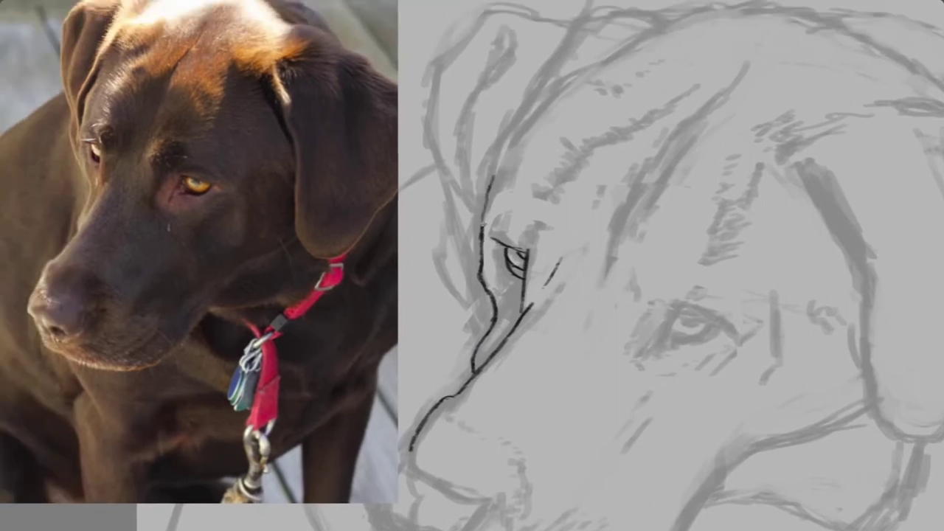
{"action": "mouse_move", "coordinate": [484, 226]}
{"action": "left_mouse_down"}
{"action": "mouse_move", "coordinate": [495, 174]}
{"action": "mouse_move", "coordinate": [521, 129]}
{"action": "left_mouse_up"}
{"action": "left_click_drag", "start_coordinate": [504, 165], "coordinate": [484, 208]}
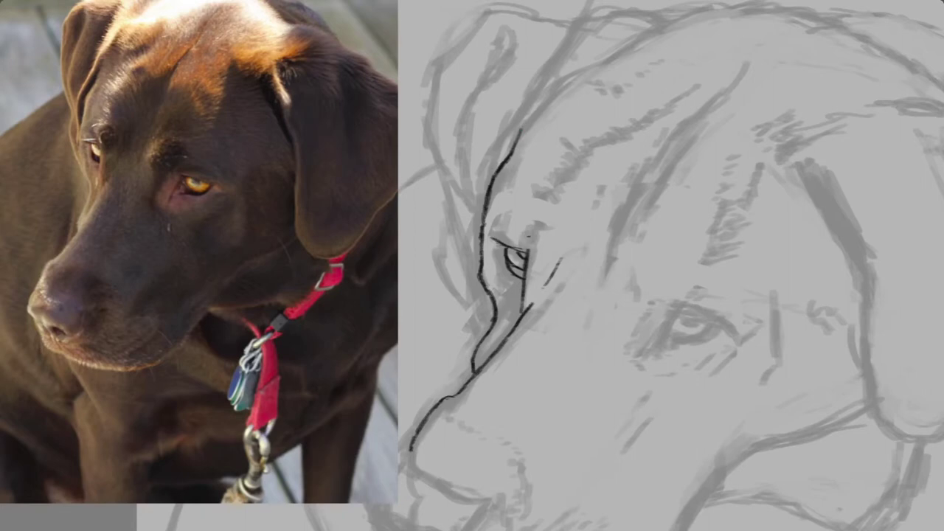
{"action": "mouse_move", "coordinate": [529, 232]}
{"action": "left_mouse_down"}
{"action": "mouse_move", "coordinate": [544, 183]}
{"action": "mouse_move", "coordinate": [582, 148]}
{"action": "mouse_move", "coordinate": [632, 124]}
{"action": "left_mouse_up"}
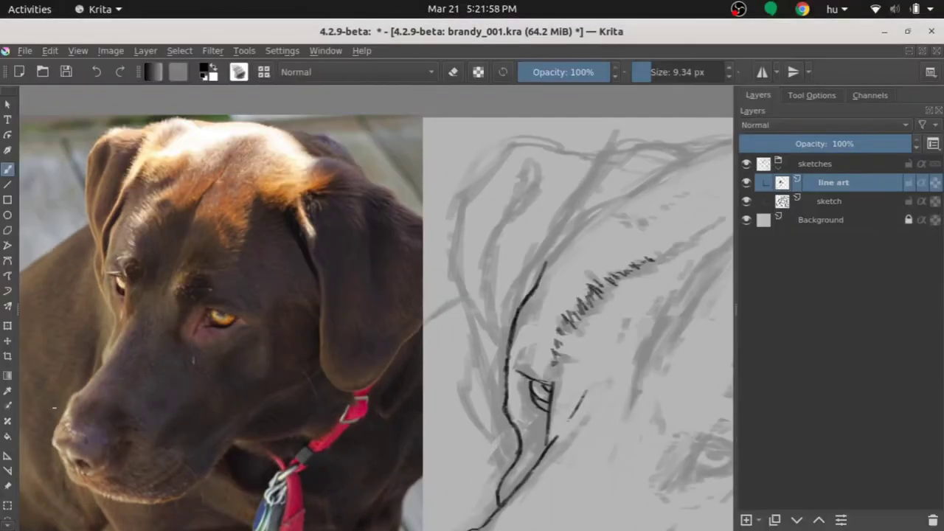
- In canvas-only mode, ink the far eye's upper lid, inner corner and iris
{"action": "key", "text": "ctrl+t"}
{"action": "scroll", "coordinate": [325, 399], "scroll_direction": "up", "scroll_amount": 1}
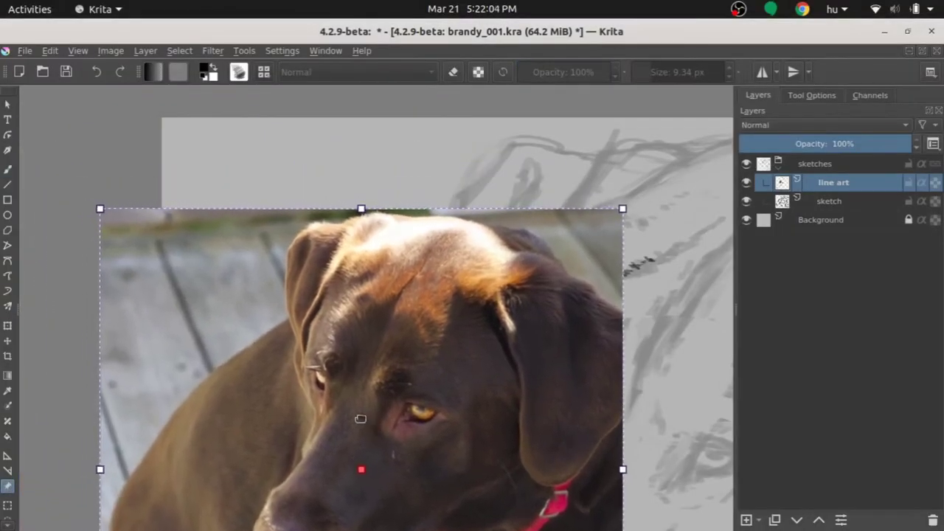
{"action": "key", "text": "Tab"}
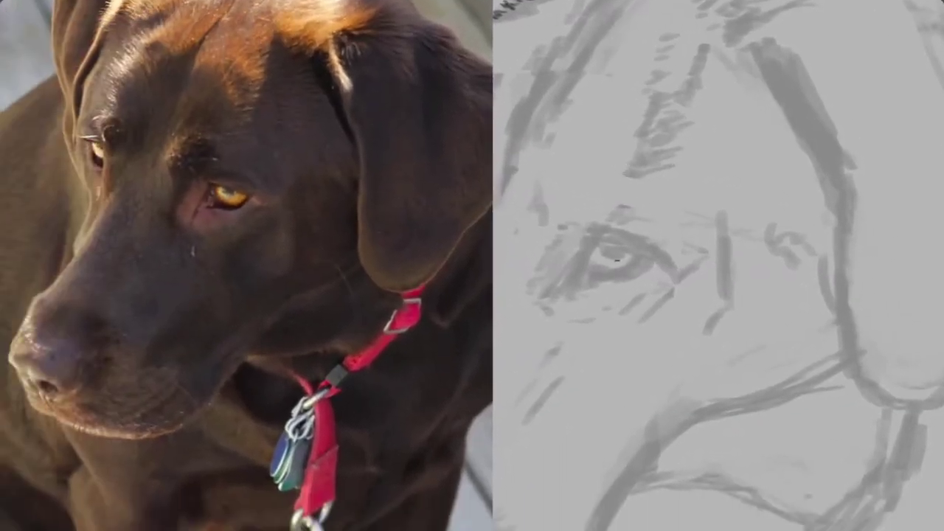
{"action": "left_click_drag", "start_coordinate": [600, 240], "coordinate": [653, 257]}
{"action": "mouse_move", "coordinate": [574, 280]}
{"action": "left_mouse_down"}
{"action": "mouse_move", "coordinate": [595, 244]}
{"action": "mouse_move", "coordinate": [606, 267]}
{"action": "mouse_move", "coordinate": [627, 270]}
{"action": "mouse_move", "coordinate": [604, 269]}
{"action": "mouse_move", "coordinate": [646, 257]}
{"action": "mouse_move", "coordinate": [584, 276]}
{"action": "left_mouse_up"}
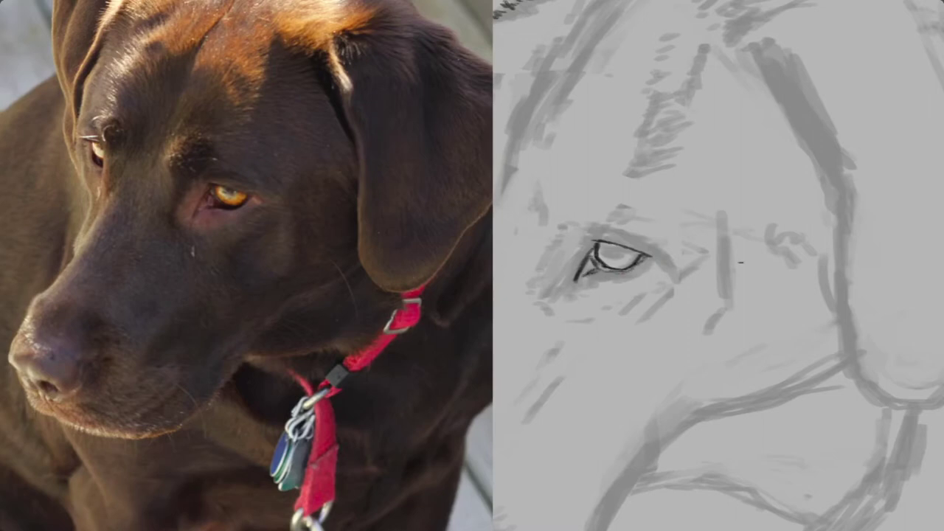
{"action": "mouse_move", "coordinate": [618, 245]}
{"action": "left_mouse_down"}
{"action": "mouse_move", "coordinate": [608, 255]}
{"action": "mouse_move", "coordinate": [627, 253]}
{"action": "left_mouse_up"}
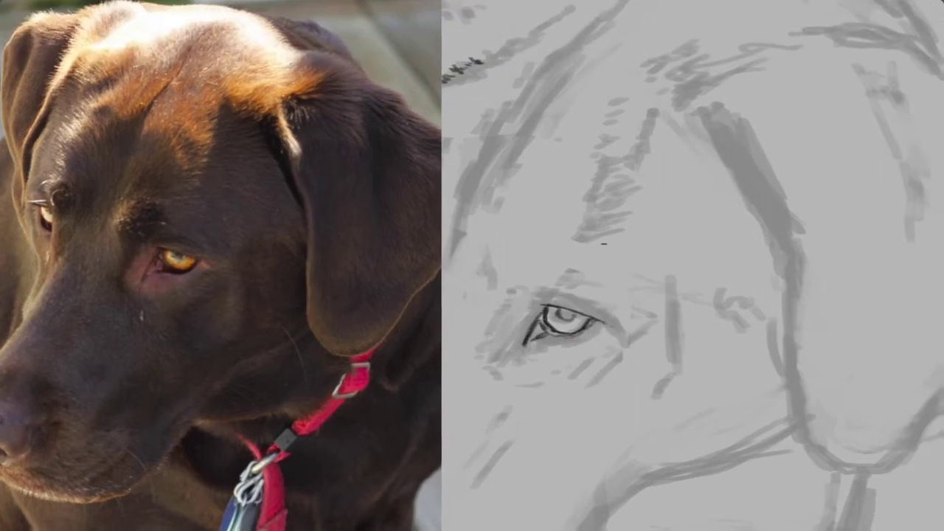
- Hatch fur along the far brow and shift the reference photo further left
{"action": "mouse_move", "coordinate": [623, 230]}
{"action": "left_mouse_down"}
{"action": "mouse_move", "coordinate": [594, 238]}
{"action": "mouse_move", "coordinate": [603, 232]}
{"action": "left_mouse_up"}
{"action": "mouse_move", "coordinate": [637, 203]}
{"action": "left_mouse_down"}
{"action": "mouse_move", "coordinate": [608, 214]}
{"action": "mouse_move", "coordinate": [617, 204]}
{"action": "left_mouse_up"}
{"action": "left_click_drag", "start_coordinate": [640, 175], "coordinate": [618, 183]}
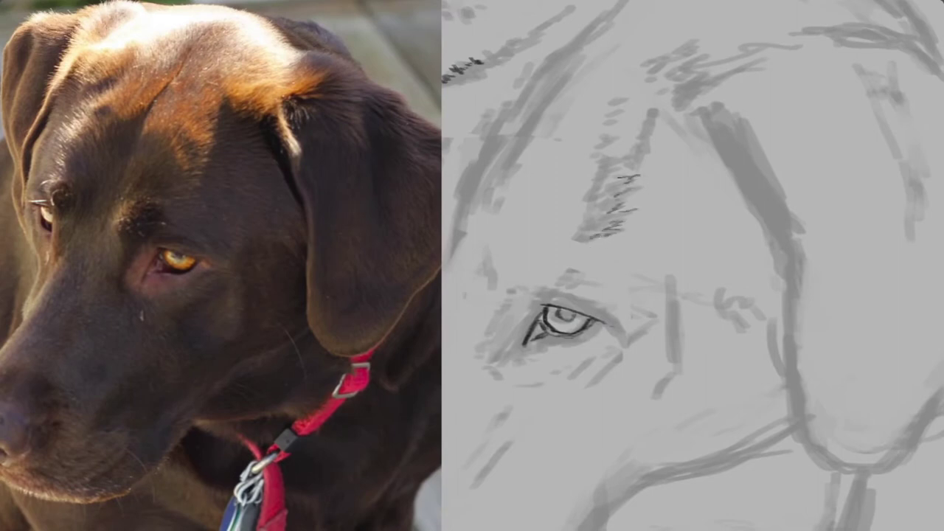
{"action": "left_click_drag", "start_coordinate": [644, 111], "coordinate": [628, 121]}
{"action": "left_click_drag", "start_coordinate": [642, 100], "coordinate": [623, 116]}
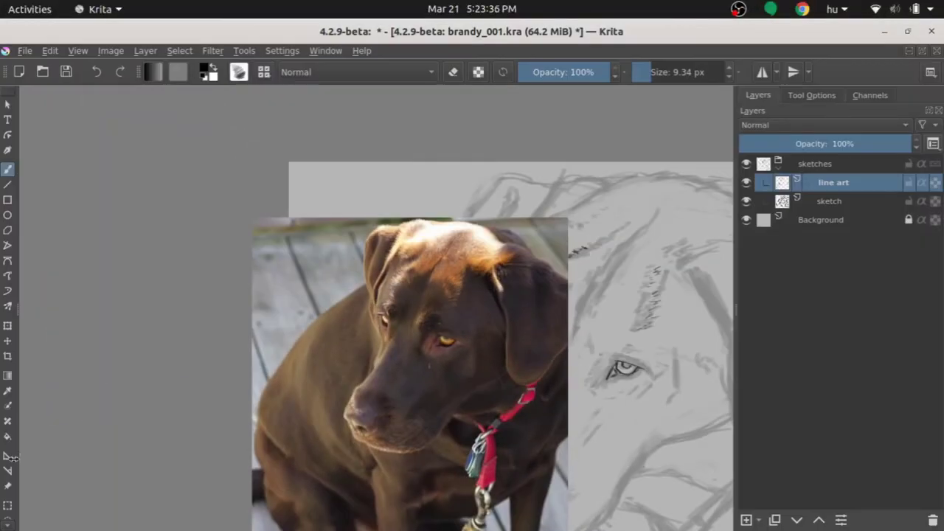
{"action": "left_click", "coordinate": [9, 457]}
{"action": "left_click_drag", "start_coordinate": [413, 373], "coordinate": [317, 383]}
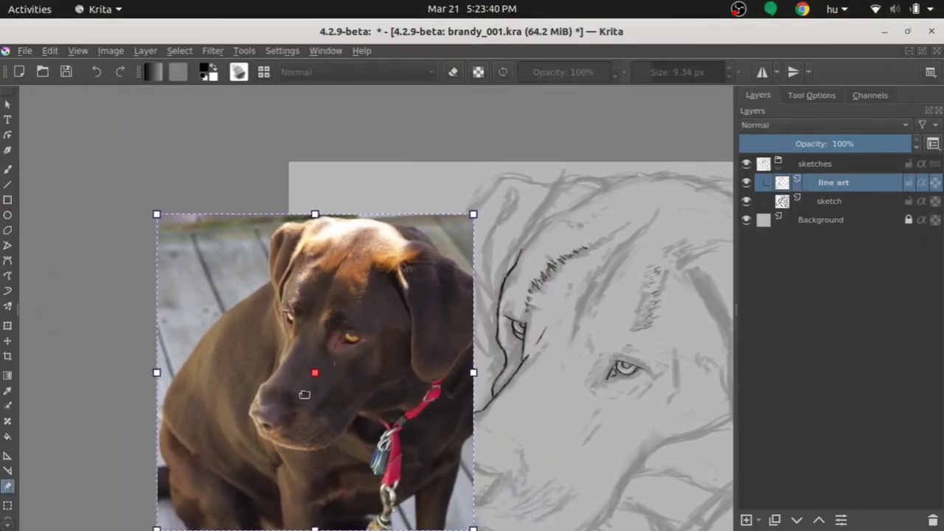
- Zoom in on the face and ink the forehead crease line
{"action": "key", "text": "Tab"}
{"action": "left_click", "coordinate": [614, 323]}
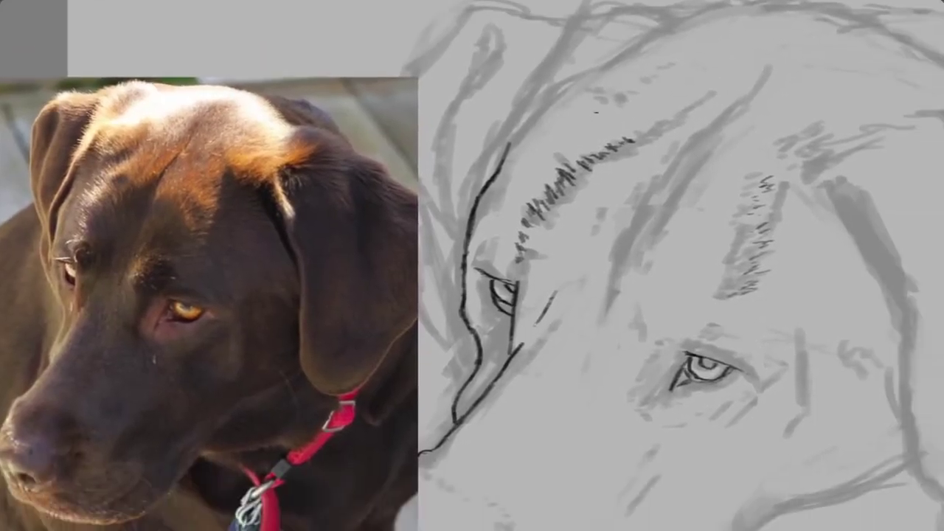
{"action": "left_click_drag", "start_coordinate": [776, 52], "coordinate": [713, 135]}
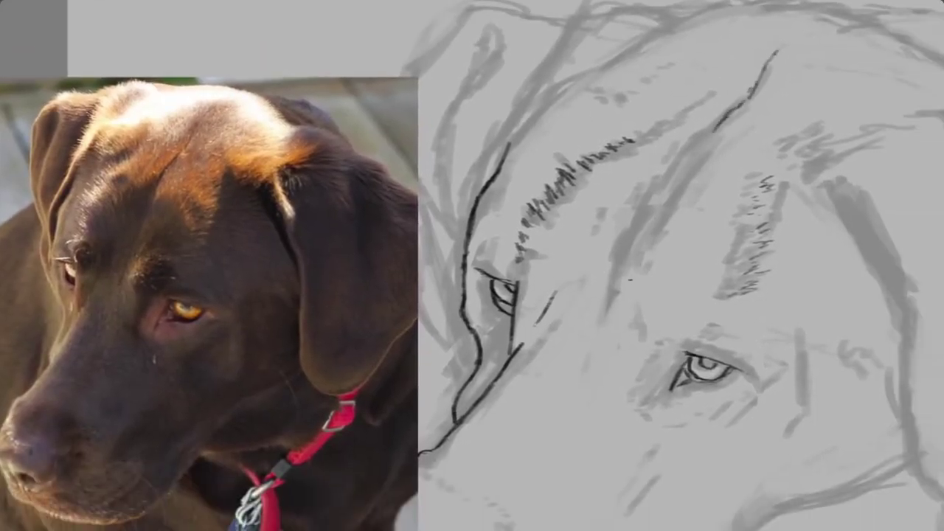
{"action": "left_click_drag", "start_coordinate": [652, 223], "coordinate": [629, 281]}
{"action": "left_click_drag", "start_coordinate": [704, 142], "coordinate": [657, 203]}
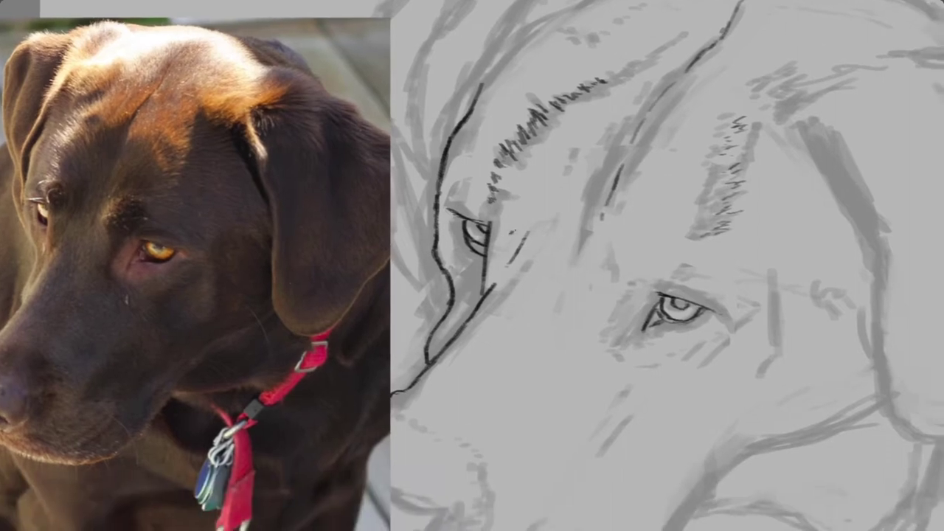
- Stipple hair marks below the brow above the near eye
{"action": "mouse_move", "coordinate": [528, 216]}
{"action": "left_mouse_down"}
{"action": "mouse_move", "coordinate": [504, 233]}
{"action": "mouse_move", "coordinate": [530, 217]}
{"action": "left_mouse_up"}
{"action": "mouse_move", "coordinate": [526, 185]}
{"action": "left_mouse_down"}
{"action": "mouse_move", "coordinate": [531, 197]}
{"action": "mouse_move", "coordinate": [528, 184]}
{"action": "left_mouse_up"}
{"action": "mouse_move", "coordinate": [515, 192]}
{"action": "left_mouse_down"}
{"action": "mouse_move", "coordinate": [511, 209]}
{"action": "mouse_move", "coordinate": [498, 208]}
{"action": "left_mouse_up"}
{"action": "left_click_drag", "start_coordinate": [496, 213], "coordinate": [493, 223]}
{"action": "left_click_drag", "start_coordinate": [511, 219], "coordinate": [516, 226]}
{"action": "left_click_drag", "start_coordinate": [509, 182], "coordinate": [506, 199]}
{"action": "left_click_drag", "start_coordinate": [516, 210], "coordinate": [515, 217]}
- Stipple an arc of fur around the far eye and darken both irises
{"action": "mouse_move", "coordinate": [653, 280]}
{"action": "left_mouse_down"}
{"action": "mouse_move", "coordinate": [655, 251]}
{"action": "mouse_move", "coordinate": [689, 238]}
{"action": "mouse_move", "coordinate": [701, 264]}
{"action": "mouse_move", "coordinate": [694, 239]}
{"action": "mouse_move", "coordinate": [688, 264]}
{"action": "left_mouse_up"}
{"action": "left_click_drag", "start_coordinate": [652, 290], "coordinate": [636, 324]}
{"action": "left_click_drag", "start_coordinate": [647, 254], "coordinate": [650, 284]}
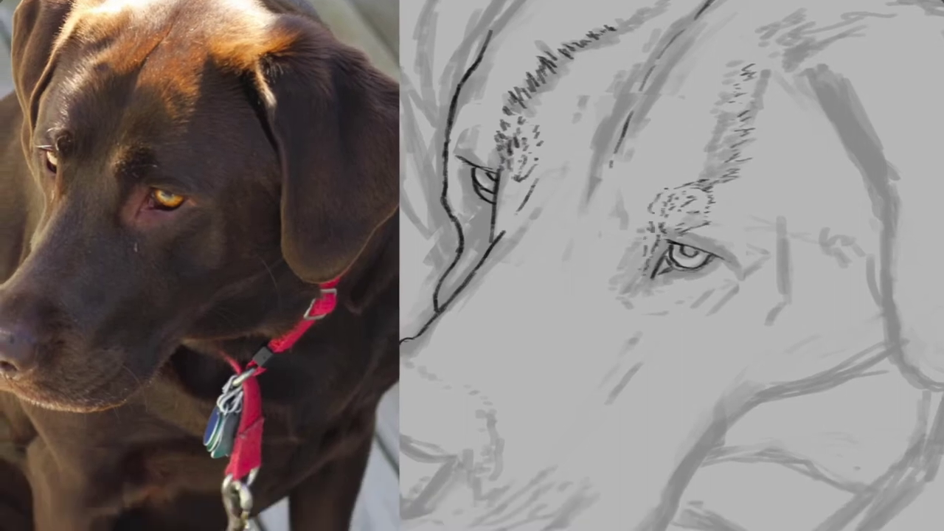
{"action": "left_click_drag", "start_coordinate": [661, 193], "coordinate": [680, 185]}
{"action": "left_click_drag", "start_coordinate": [653, 229], "coordinate": [657, 234]}
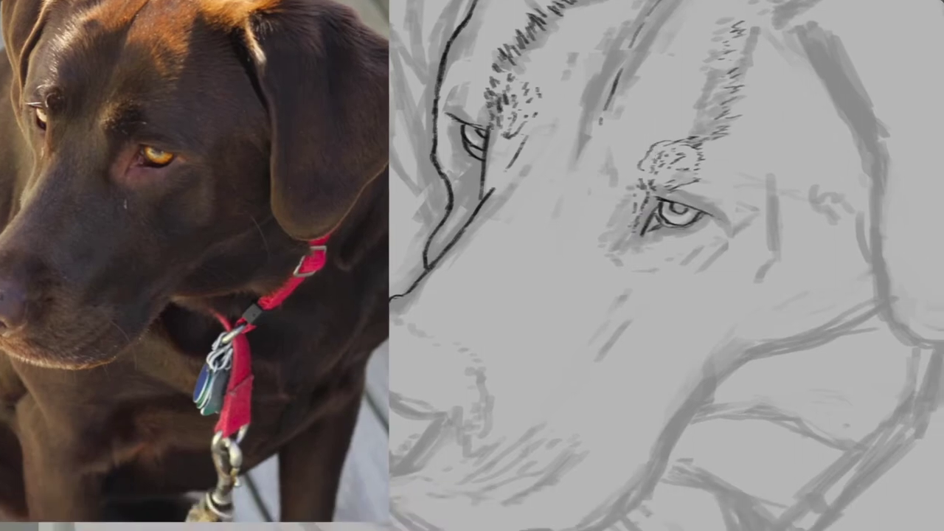
{"action": "mouse_move", "coordinate": [674, 204]}
{"action": "left_mouse_down"}
{"action": "mouse_move", "coordinate": [701, 215]}
{"action": "mouse_move", "coordinate": [661, 218]}
{"action": "left_mouse_up"}
{"action": "left_click_drag", "start_coordinate": [465, 147], "coordinate": [486, 159]}
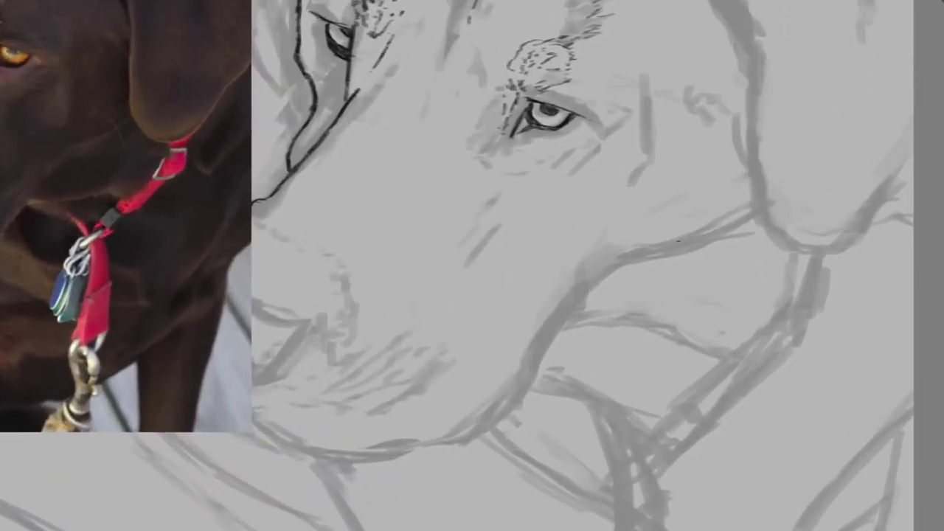
- Ink the jaw line and the ear's front edge curving down into it
{"action": "mouse_move", "coordinate": [754, 218]}
{"action": "left_mouse_down"}
{"action": "mouse_move", "coordinate": [625, 259]}
{"action": "mouse_move", "coordinate": [755, 219]}
{"action": "left_mouse_up"}
{"action": "left_click_drag", "start_coordinate": [634, 255], "coordinate": [588, 287]}
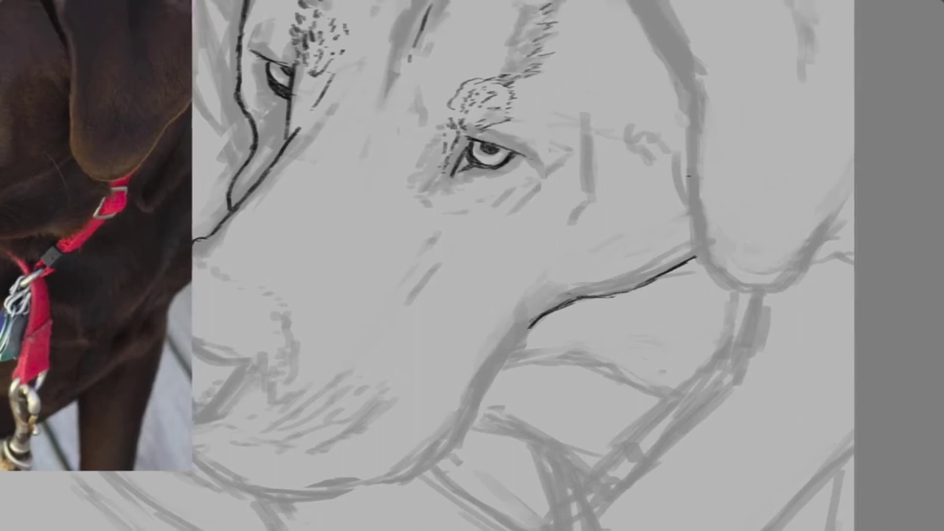
{"action": "mouse_move", "coordinate": [689, 169]}
{"action": "left_mouse_down"}
{"action": "mouse_move", "coordinate": [692, 252]}
{"action": "mouse_move", "coordinate": [725, 285]}
{"action": "mouse_move", "coordinate": [760, 292]}
{"action": "mouse_move", "coordinate": [692, 280]}
{"action": "left_mouse_up"}
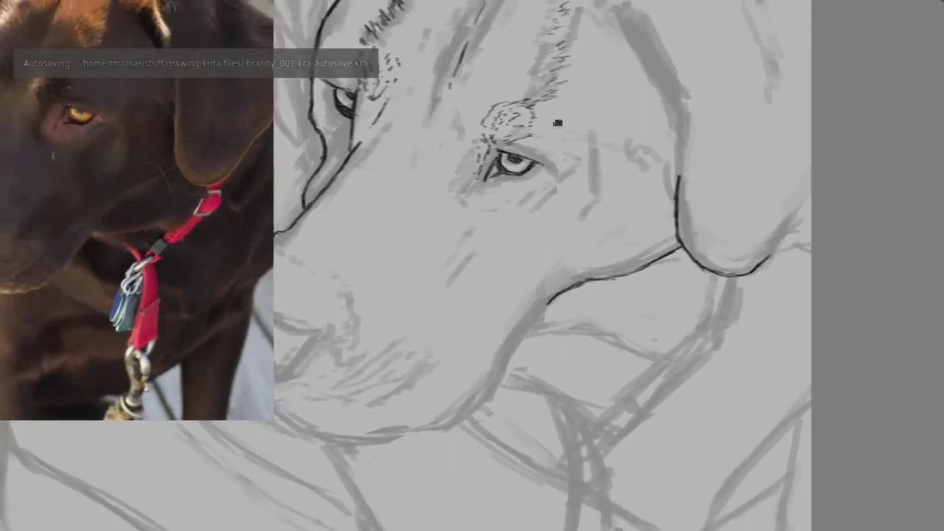
{"action": "left_click_drag", "start_coordinate": [639, 214], "coordinate": [636, 314]}
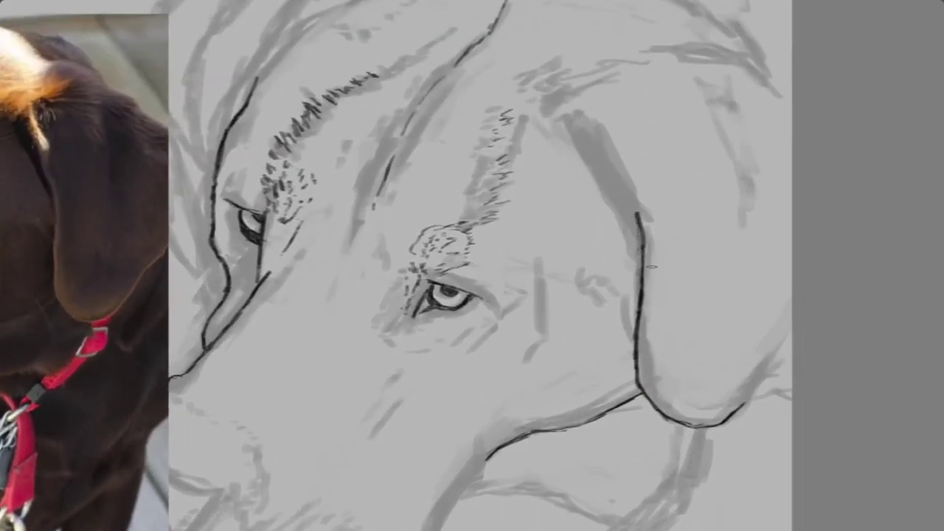
- Ink the ear's inner edge, the back of the ear and a fur stroke on the head
{"action": "left_click_drag", "start_coordinate": [583, 137], "coordinate": [639, 215]}
{"action": "left_click_drag", "start_coordinate": [609, 174], "coordinate": [564, 116]}
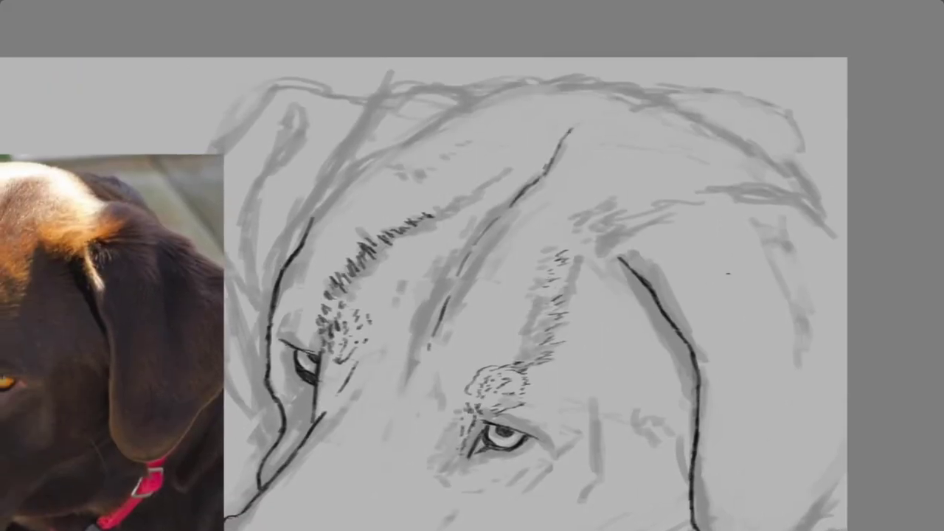
{"action": "left_click_drag", "start_coordinate": [839, 230], "coordinate": [815, 217]}
{"action": "mouse_move", "coordinate": [696, 186]}
{"action": "left_mouse_down"}
{"action": "mouse_move", "coordinate": [789, 178]}
{"action": "mouse_move", "coordinate": [824, 219]}
{"action": "left_mouse_up"}
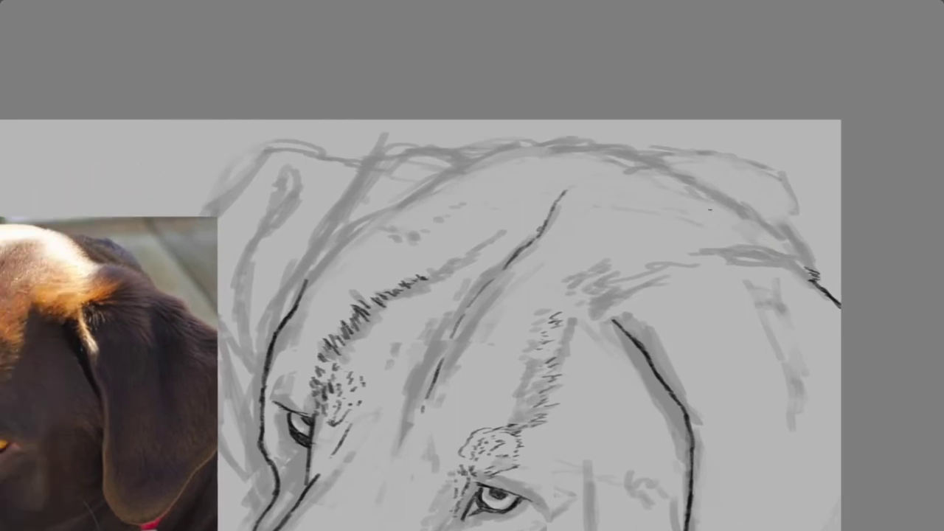
{"action": "mouse_move", "coordinate": [709, 210]}
{"action": "left_mouse_down"}
{"action": "mouse_move", "coordinate": [757, 217]}
{"action": "mouse_move", "coordinate": [801, 259]}
{"action": "left_mouse_up"}
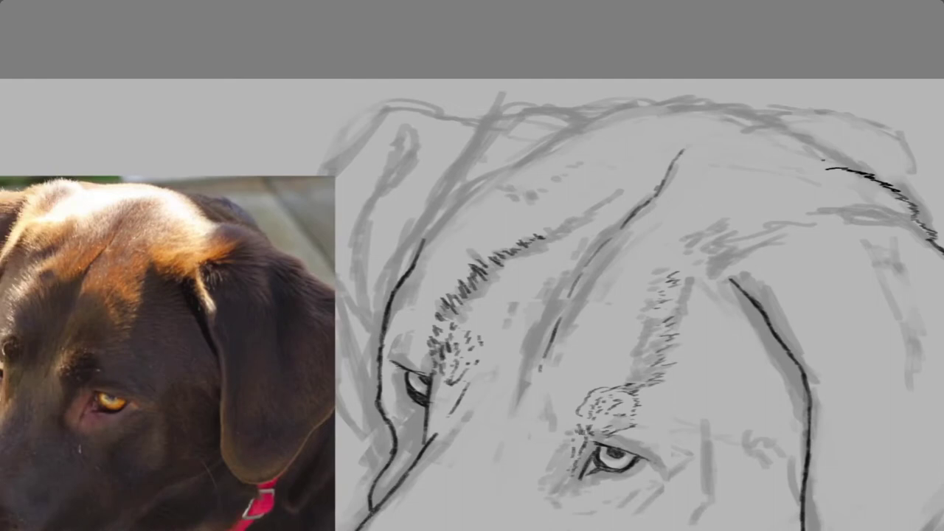
- Ink the outline arching over the top of the head, with fur at the back
{"action": "mouse_move", "coordinate": [843, 166]}
{"action": "left_mouse_down"}
{"action": "mouse_move", "coordinate": [812, 142]}
{"action": "mouse_move", "coordinate": [698, 102]}
{"action": "left_mouse_up"}
{"action": "left_click_drag", "start_coordinate": [593, 127], "coordinate": [699, 103]}
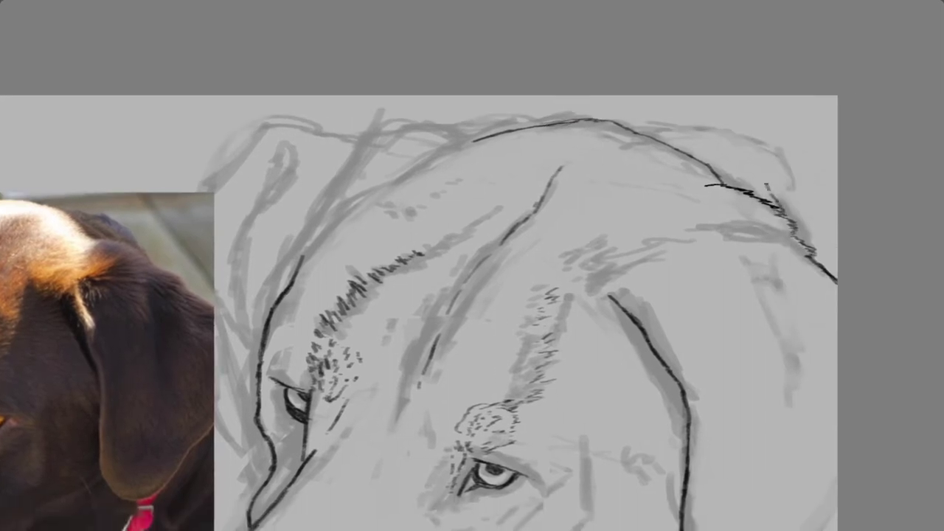
{"action": "left_click_drag", "start_coordinate": [781, 208], "coordinate": [748, 158]}
{"action": "left_click_drag", "start_coordinate": [633, 129], "coordinate": [737, 157]}
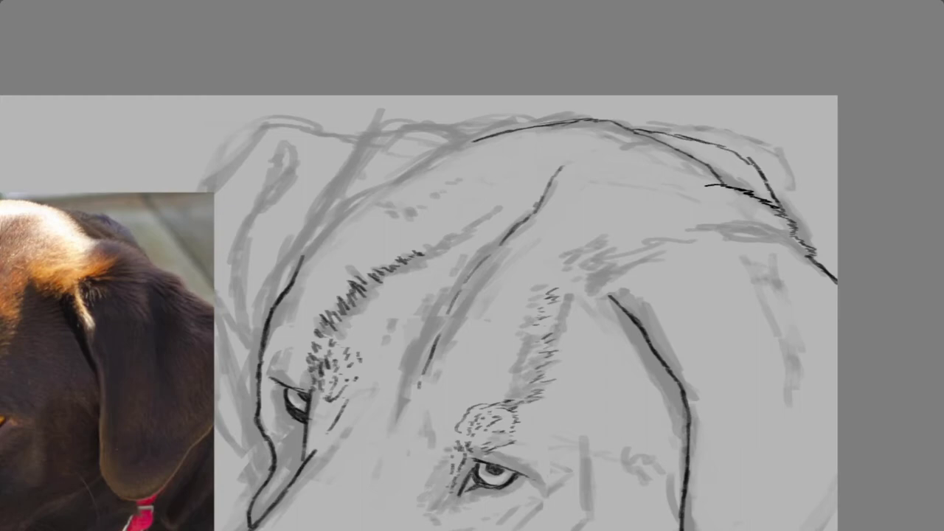
- Zoom in and ink hatched fur strokes along the top of the head
{"action": "scroll", "coordinate": [472, 266], "scroll_direction": "up", "scroll_amount": 5}
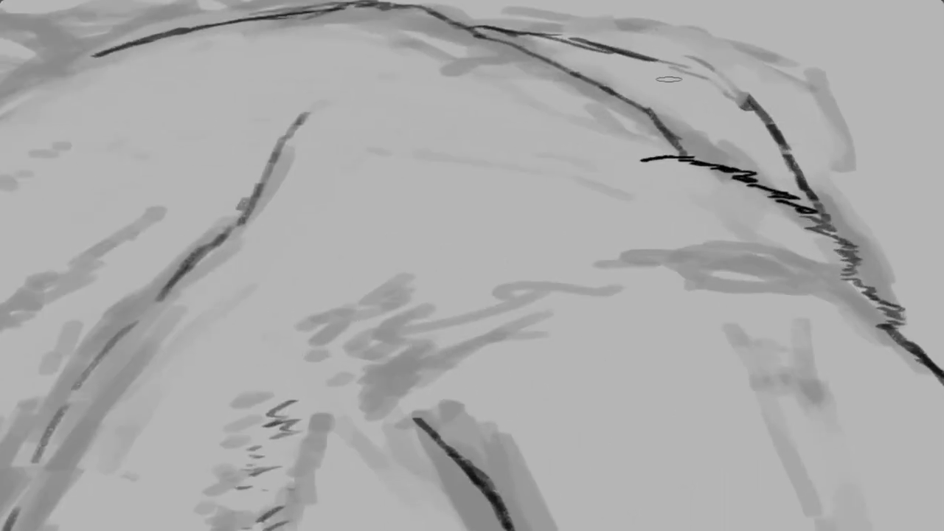
{"action": "left_click_drag", "start_coordinate": [651, 59], "coordinate": [759, 113]}
{"action": "scroll", "coordinate": [565, 207], "scroll_direction": "down", "scroll_amount": 5}
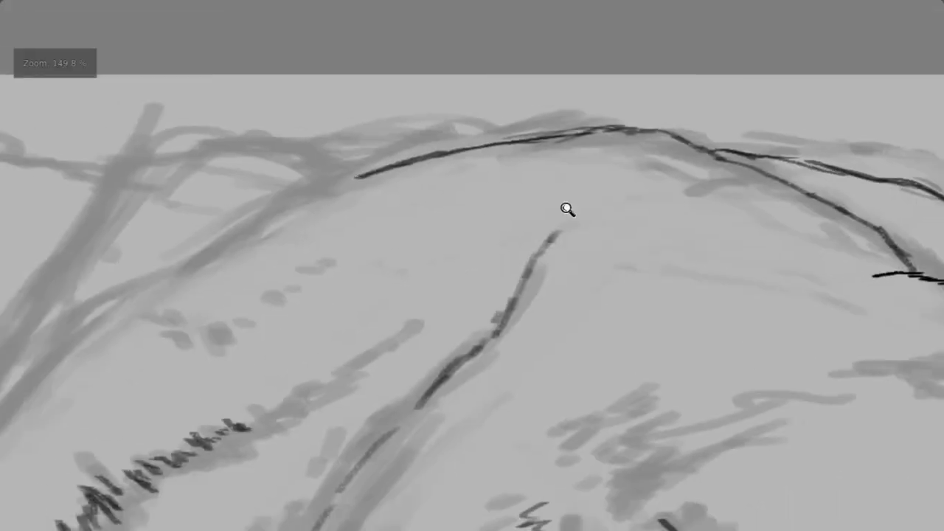
{"action": "scroll", "coordinate": [517, 192], "scroll_direction": "down", "scroll_amount": 3}
{"action": "scroll", "coordinate": [506, 175], "scroll_direction": "up", "scroll_amount": 3}
{"action": "scroll", "coordinate": [507, 175], "scroll_direction": "up", "scroll_amount": 2}
{"action": "scroll", "coordinate": [506, 175], "scroll_direction": "up", "scroll_amount": 2}
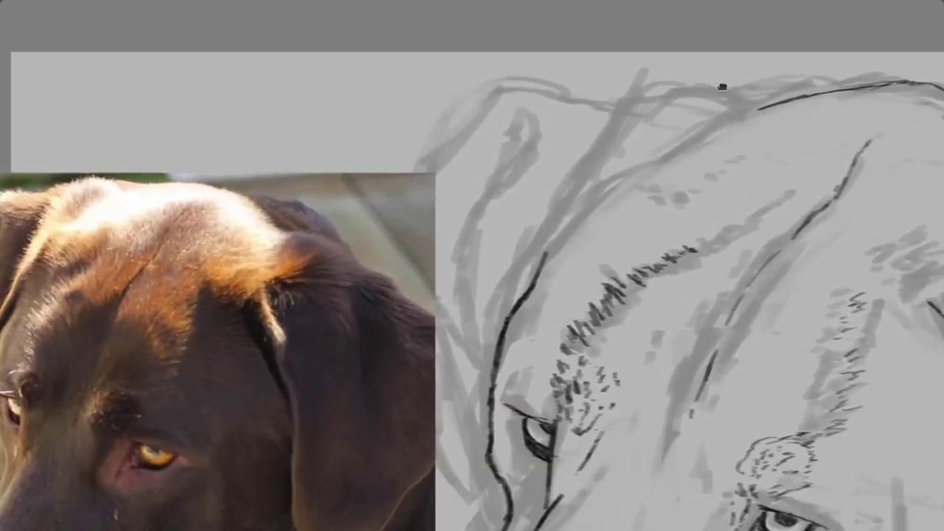
{"action": "scroll", "coordinate": [763, 80], "scroll_direction": "up", "scroll_amount": 1}
{"action": "mouse_move", "coordinate": [780, 80]}
{"action": "left_mouse_down"}
{"action": "mouse_move", "coordinate": [756, 62]}
{"action": "mouse_move", "coordinate": [712, 57]}
{"action": "mouse_move", "coordinate": [659, 95]}
{"action": "mouse_move", "coordinate": [620, 140]}
{"action": "left_mouse_up"}
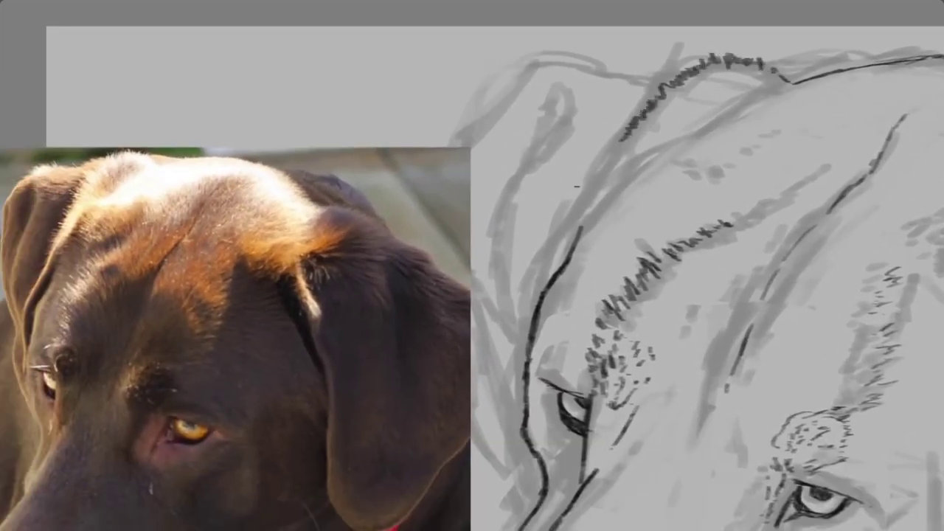
{"action": "mouse_move", "coordinate": [678, 67]}
{"action": "left_mouse_down"}
{"action": "mouse_move", "coordinate": [636, 77]}
{"action": "mouse_move", "coordinate": [664, 69]}
{"action": "left_mouse_up"}
- Ink the head's top contour leftward across the crown and a brow contour
{"action": "scroll", "coordinate": [473, 278], "scroll_direction": "left", "scroll_amount": 3}
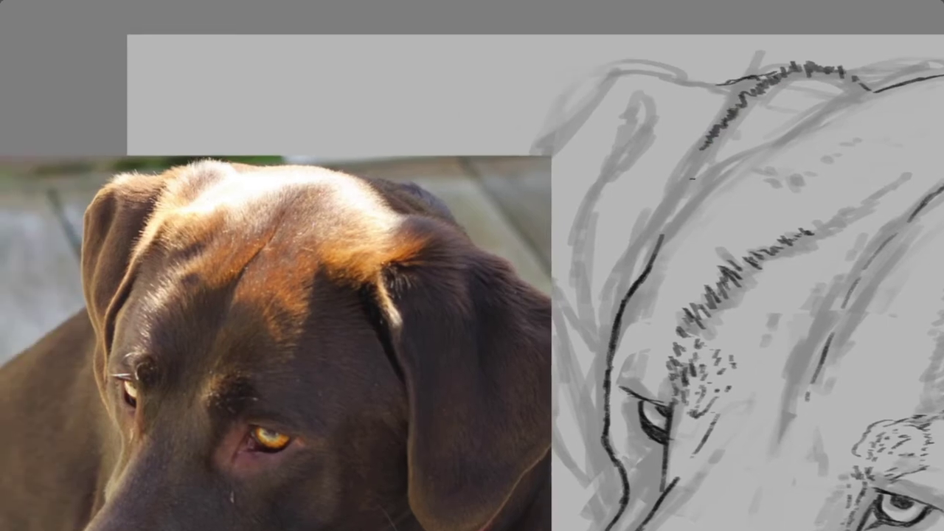
{"action": "left_click_drag", "start_coordinate": [703, 146], "coordinate": [685, 166]}
{"action": "mouse_move", "coordinate": [588, 112]}
{"action": "left_mouse_down"}
{"action": "mouse_move", "coordinate": [639, 73]}
{"action": "mouse_move", "coordinate": [731, 85]}
{"action": "left_mouse_up"}
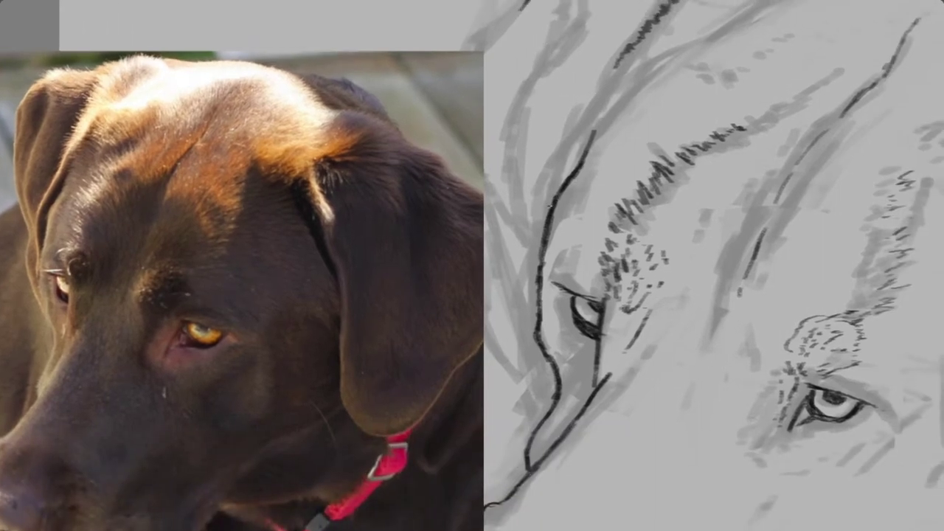
{"action": "mouse_move", "coordinate": [552, 204]}
{"action": "left_mouse_down"}
{"action": "mouse_move", "coordinate": [553, 157]}
{"action": "mouse_move", "coordinate": [614, 66]}
{"action": "left_mouse_up"}
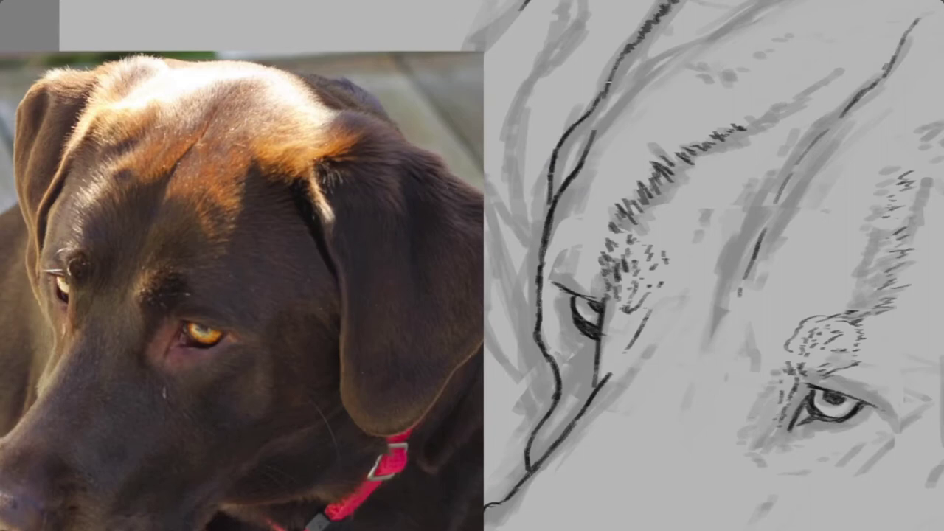
{"action": "scroll", "coordinate": [598, 237], "scroll_direction": "down", "scroll_amount": 3}
{"action": "scroll", "coordinate": [598, 236], "scroll_direction": "up", "scroll_amount": 1}
- Ink the lower jaw line under the chin up to the right-hand contour
{"action": "scroll", "coordinate": [597, 236], "scroll_direction": "up", "scroll_amount": 2}
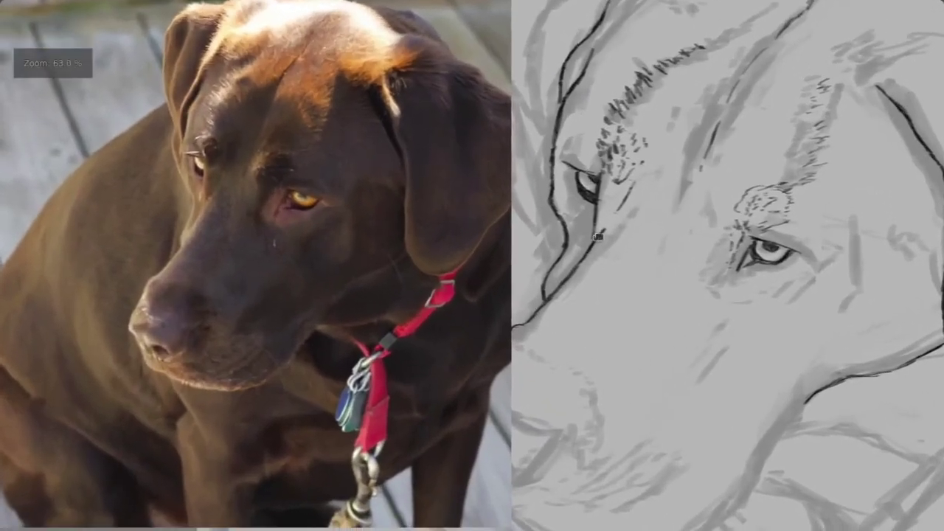
{"action": "mouse_move", "coordinate": [714, 385]}
{"action": "left_mouse_down"}
{"action": "mouse_move", "coordinate": [733, 357]}
{"action": "mouse_move", "coordinate": [740, 312]}
{"action": "mouse_move", "coordinate": [787, 254]}
{"action": "left_mouse_up"}
{"action": "scroll", "coordinate": [730, 343], "scroll_direction": "up", "scroll_amount": 2}
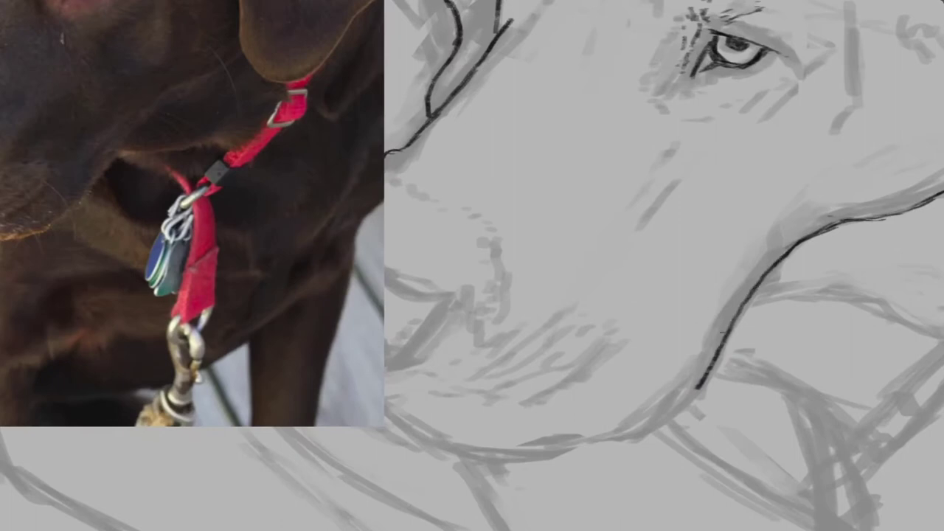
{"action": "scroll", "coordinate": [710, 380], "scroll_direction": "up", "scroll_amount": 2}
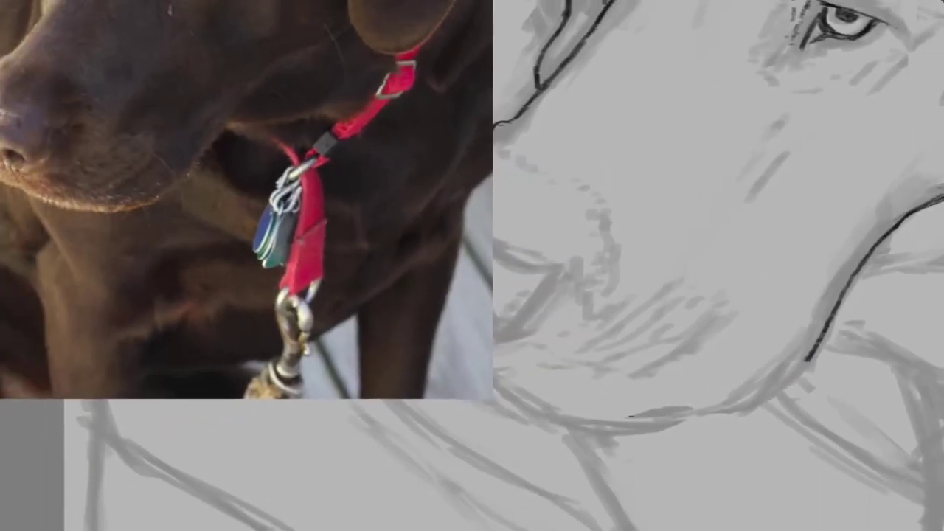
{"action": "mouse_move", "coordinate": [584, 423]}
{"action": "left_mouse_down"}
{"action": "mouse_move", "coordinate": [766, 406]}
{"action": "mouse_move", "coordinate": [812, 359]}
{"action": "left_mouse_up"}
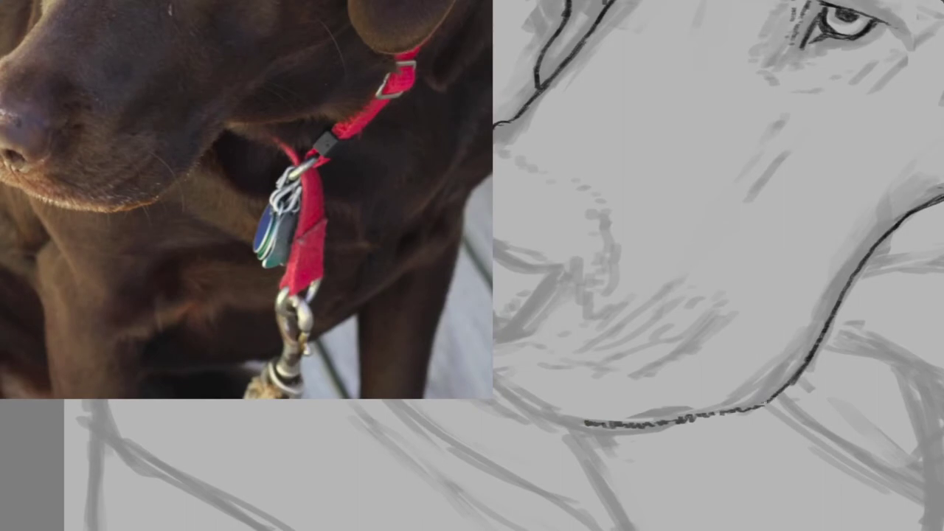
{"action": "scroll", "coordinate": [596, 314], "scroll_direction": "down", "scroll_amount": 3}
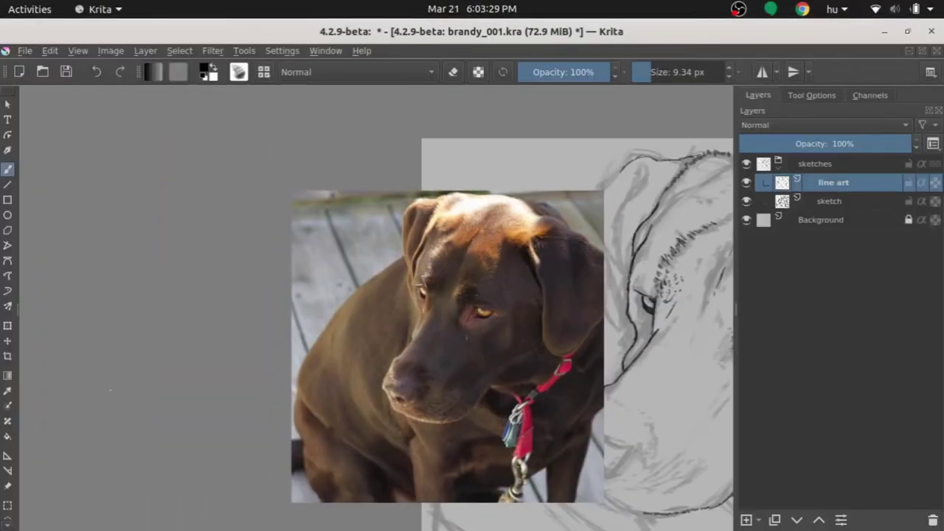
- Move the reference photo further left and switch to canvas-only view
{"action": "key", "text": "ctrl+t"}
{"action": "left_click_drag", "start_coordinate": [311, 394], "coordinate": [270, 400]}
{"action": "key", "text": "Tab"}
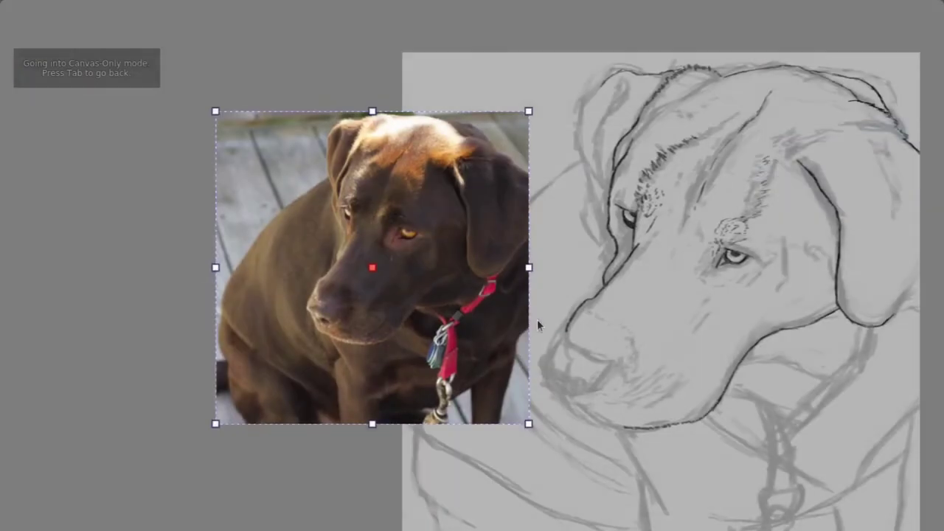
{"action": "scroll", "coordinate": [536, 322], "scroll_direction": "up", "scroll_amount": 3}
- Ink the nose contour, muzzle curve and short lines under the nose
{"action": "mouse_move", "coordinate": [624, 284]}
{"action": "left_mouse_down"}
{"action": "mouse_move", "coordinate": [621, 306]}
{"action": "mouse_move", "coordinate": [641, 315]}
{"action": "mouse_move", "coordinate": [602, 309]}
{"action": "mouse_move", "coordinate": [581, 343]}
{"action": "mouse_move", "coordinate": [628, 383]}
{"action": "left_mouse_up"}
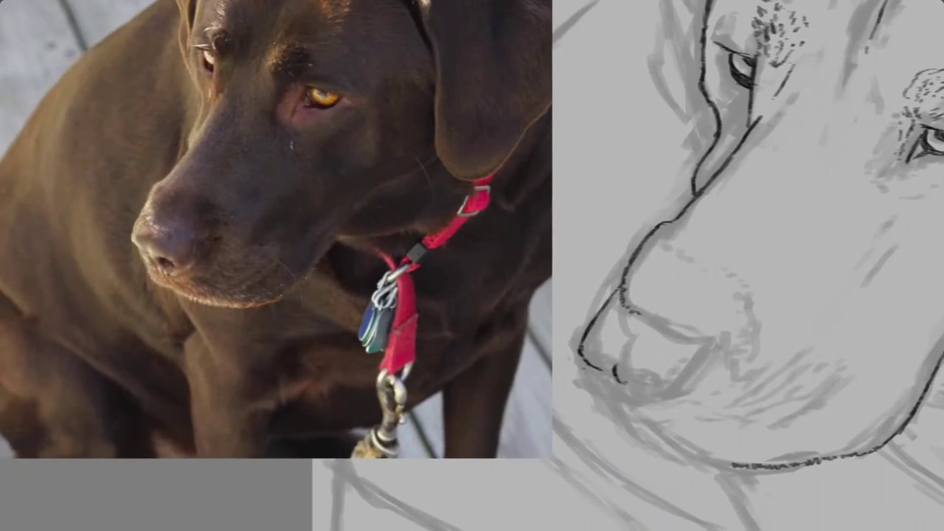
{"action": "mouse_move", "coordinate": [583, 362]}
{"action": "left_mouse_down"}
{"action": "mouse_move", "coordinate": [592, 390]}
{"action": "mouse_move", "coordinate": [683, 391]}
{"action": "left_mouse_up"}
{"action": "mouse_move", "coordinate": [692, 350]}
{"action": "left_mouse_down"}
{"action": "mouse_move", "coordinate": [680, 383]}
{"action": "mouse_move", "coordinate": [649, 385]}
{"action": "mouse_move", "coordinate": [648, 394]}
{"action": "left_mouse_up"}
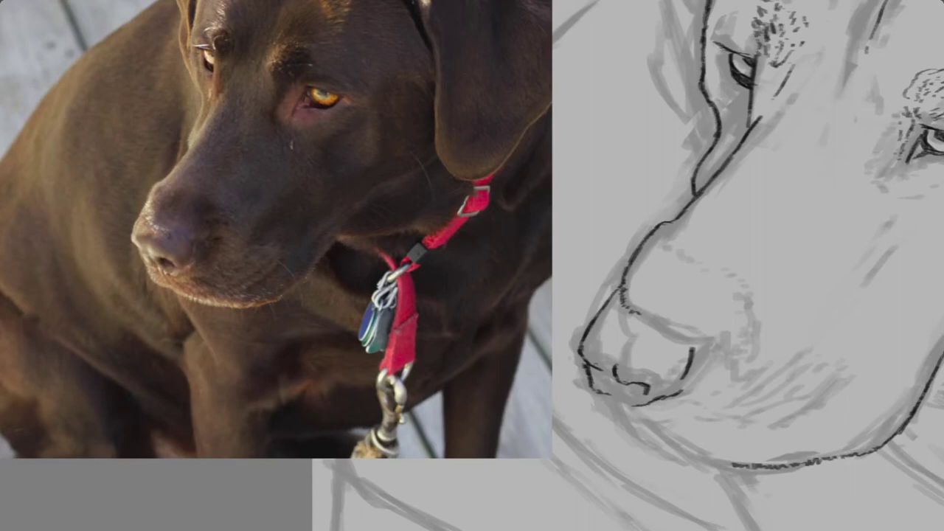
{"action": "mouse_move", "coordinate": [618, 395]}
{"action": "left_mouse_down"}
{"action": "mouse_move", "coordinate": [620, 423]}
{"action": "mouse_move", "coordinate": [598, 408]}
{"action": "left_mouse_up"}
{"action": "mouse_move", "coordinate": [615, 415]}
{"action": "left_mouse_down"}
{"action": "mouse_move", "coordinate": [636, 435]}
{"action": "mouse_move", "coordinate": [740, 468]}
{"action": "left_mouse_up"}
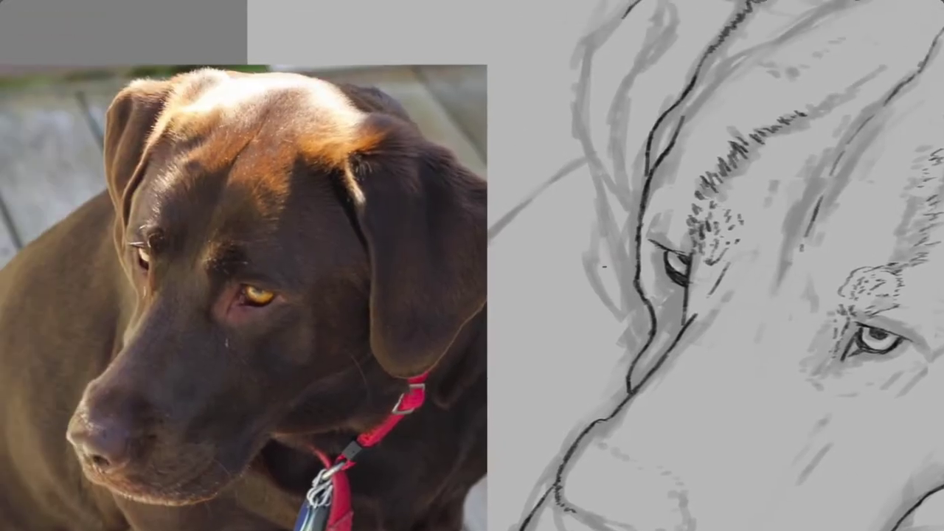
- Ink the near ear's outer edge, redoing one misplaced stroke
{"action": "left_click_drag", "start_coordinate": [602, 211], "coordinate": [605, 292]}
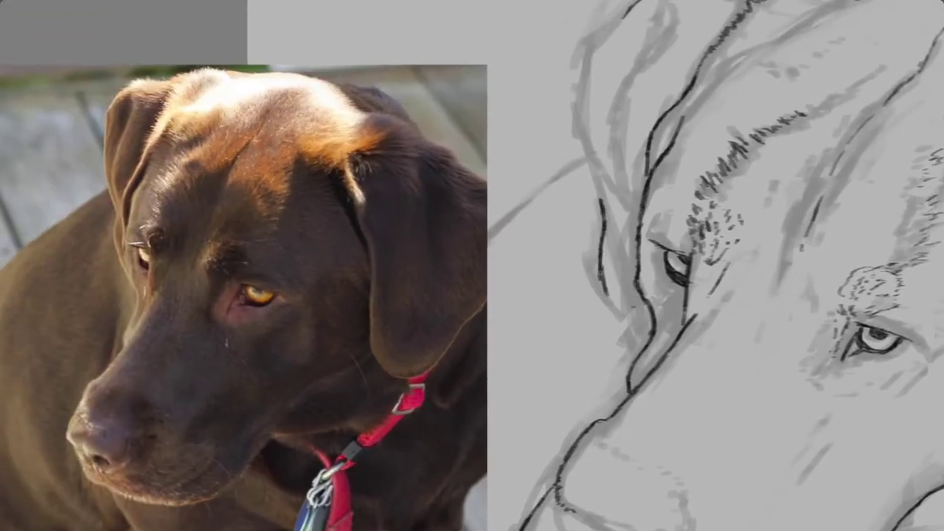
{"action": "key", "text": "ctrl+z"}
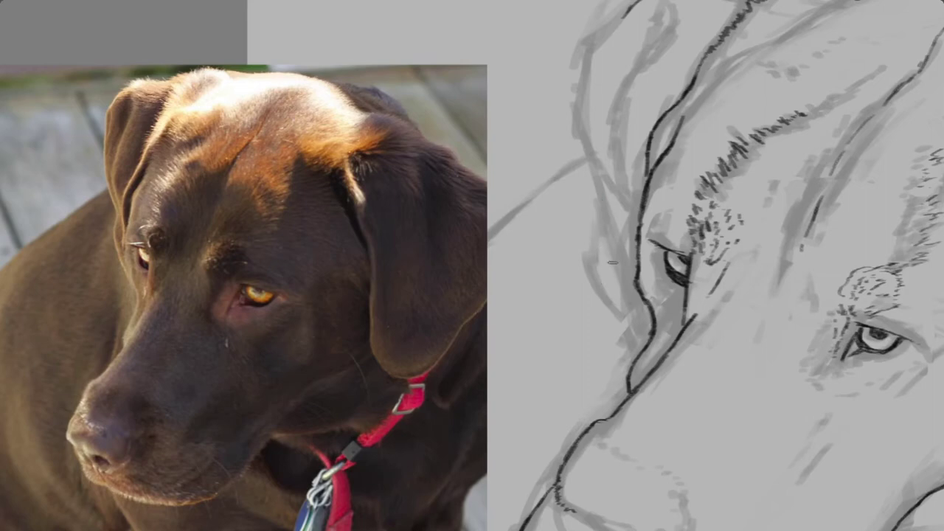
{"action": "mouse_move", "coordinate": [651, 329]}
{"action": "left_mouse_down"}
{"action": "mouse_move", "coordinate": [617, 271]}
{"action": "mouse_move", "coordinate": [604, 188]}
{"action": "left_mouse_up"}
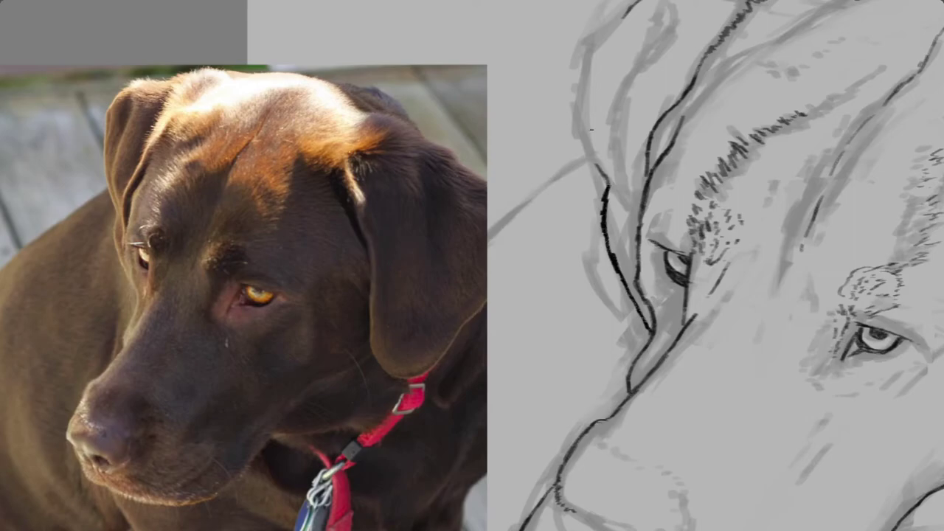
{"action": "left_click_drag", "start_coordinate": [583, 66], "coordinate": [598, 164]}
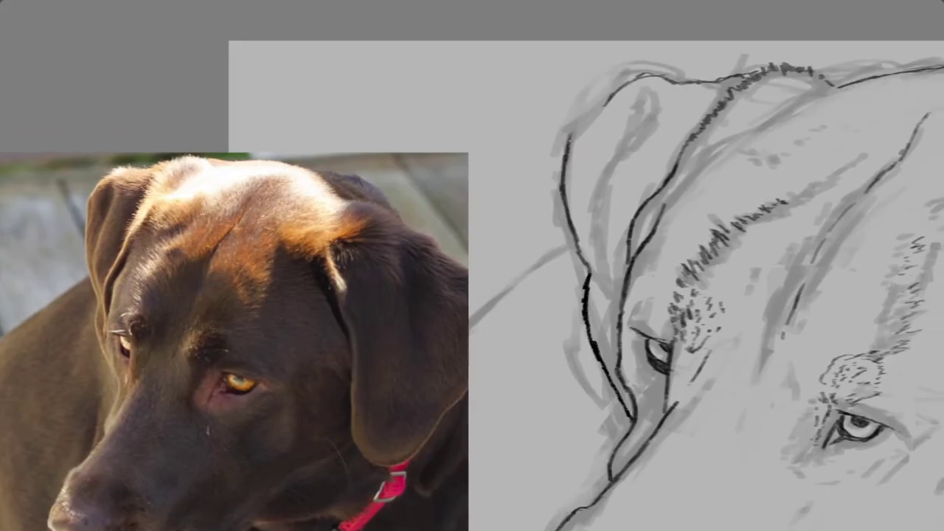
{"action": "left_click_drag", "start_coordinate": [568, 132], "coordinate": [617, 96]}
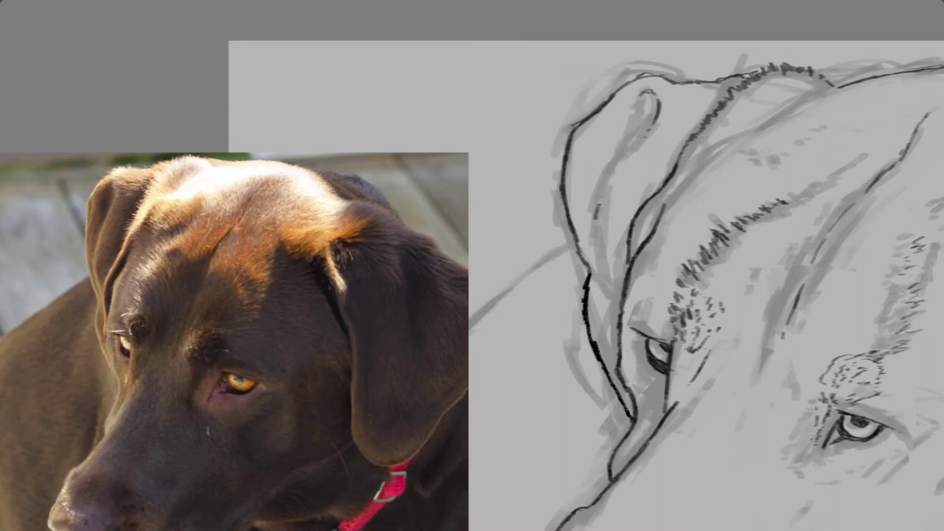
- Ink the ear's inner fold line with short refining strokes
{"action": "left_click_drag", "start_coordinate": [598, 214], "coordinate": [649, 124]}
{"action": "left_click_drag", "start_coordinate": [595, 211], "coordinate": [618, 353]}
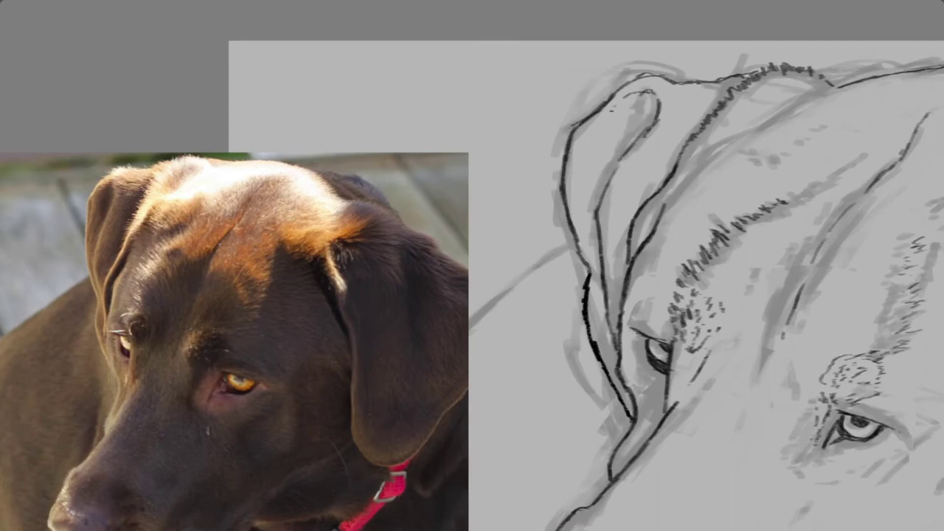
{"action": "mouse_move", "coordinate": [606, 116]}
{"action": "left_mouse_down"}
{"action": "mouse_move", "coordinate": [636, 93]}
{"action": "mouse_move", "coordinate": [566, 165]}
{"action": "left_mouse_up"}
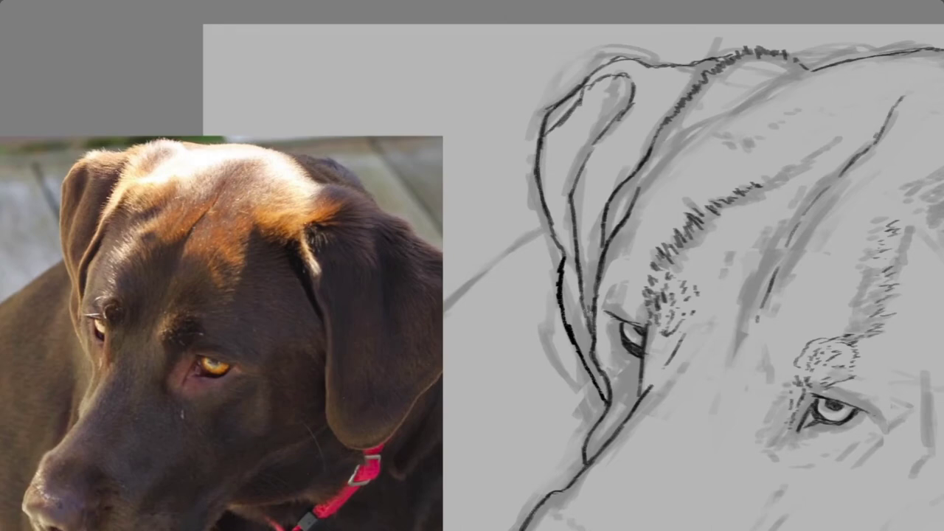
{"action": "left_click_drag", "start_coordinate": [586, 302], "coordinate": [585, 255]}
{"action": "left_click_drag", "start_coordinate": [602, 169], "coordinate": [586, 198]}
{"action": "left_click_drag", "start_coordinate": [580, 215], "coordinate": [578, 225]}
{"action": "left_click_drag", "start_coordinate": [588, 200], "coordinate": [582, 212]}
{"action": "left_click_drag", "start_coordinate": [586, 229], "coordinate": [580, 254]}
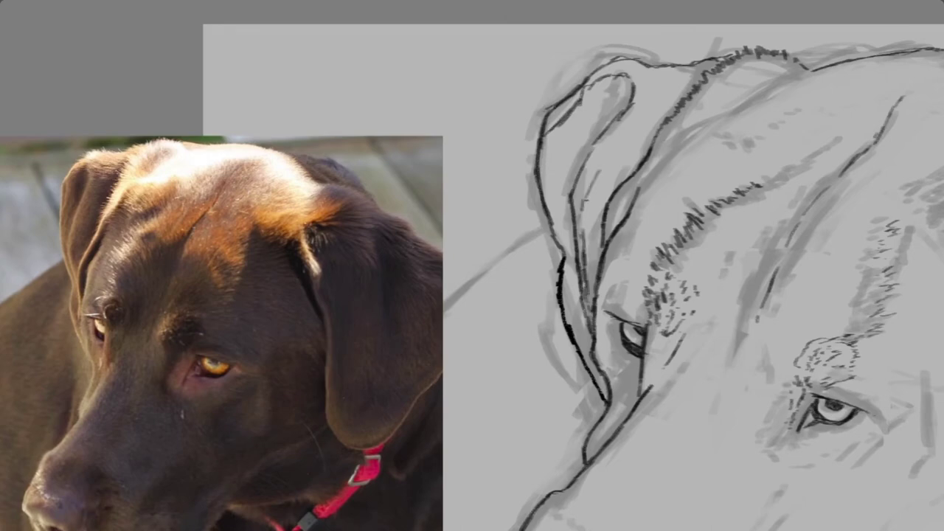
{"action": "left_click_drag", "start_coordinate": [606, 172], "coordinate": [601, 185]}
{"action": "left_click_drag", "start_coordinate": [604, 199], "coordinate": [597, 236]}
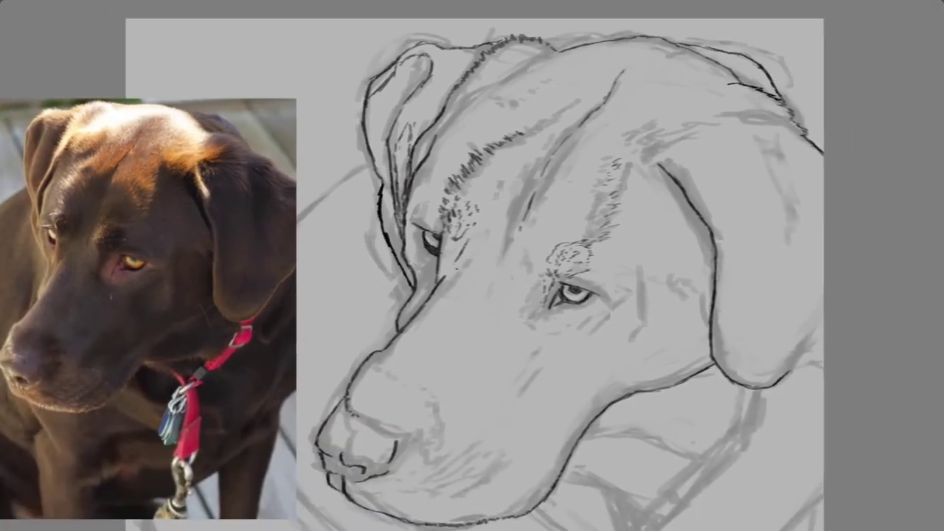
- Move the reference photo left and down, then return to canvas-only view
{"action": "scroll", "coordinate": [458, 276], "scroll_direction": "down", "scroll_amount": 3}
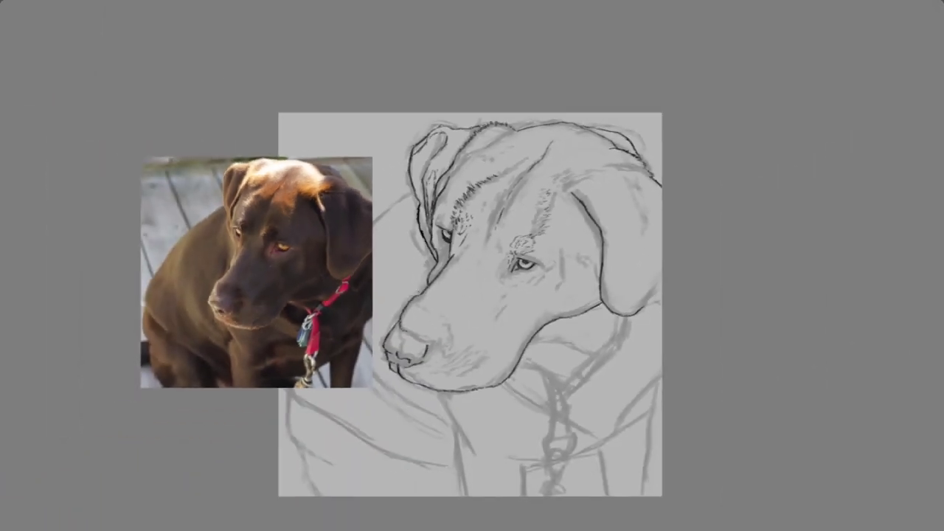
{"action": "key", "text": "Tab"}
{"action": "left_click", "coordinate": [7, 486]}
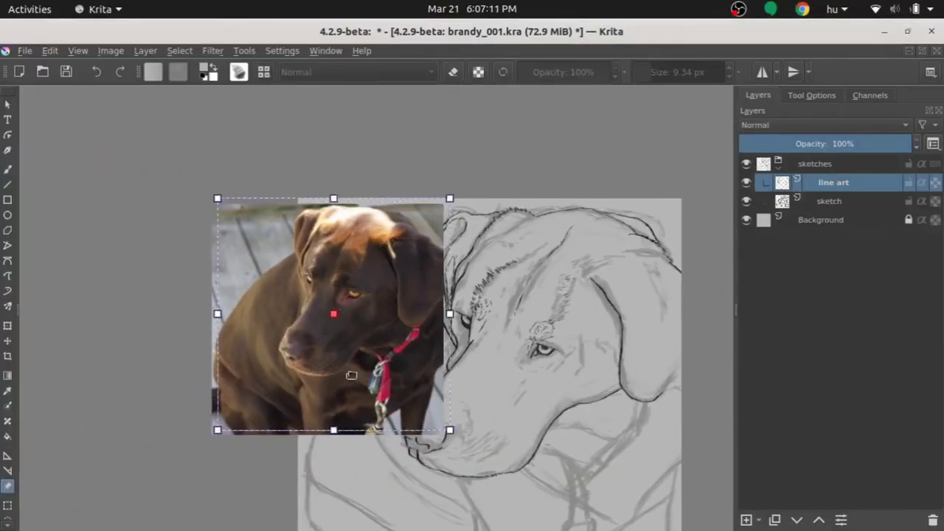
{"action": "left_click_drag", "start_coordinate": [333, 312], "coordinate": [183, 371]}
{"action": "key", "text": "Tab"}
{"action": "scroll", "coordinate": [326, 379], "scroll_direction": "up", "scroll_amount": 3}
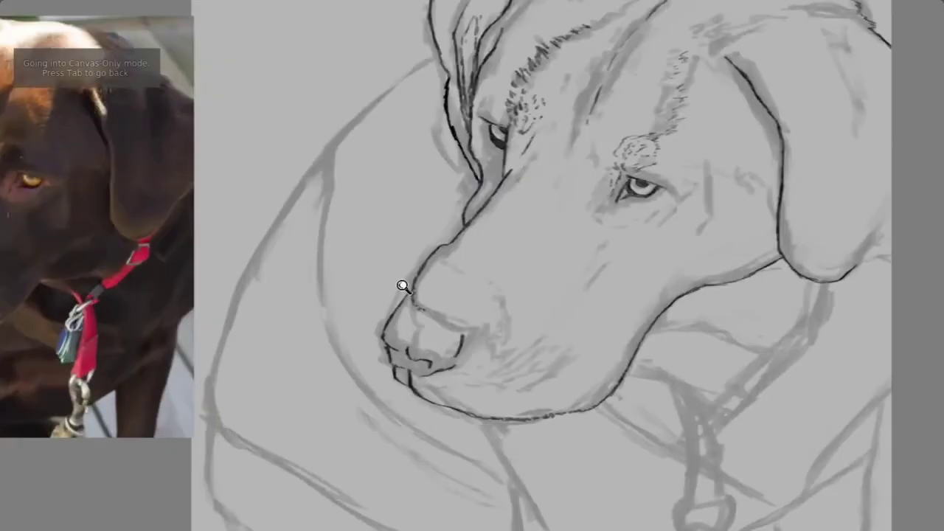
{"action": "scroll", "coordinate": [326, 379], "scroll_direction": "up", "scroll_amount": 3}
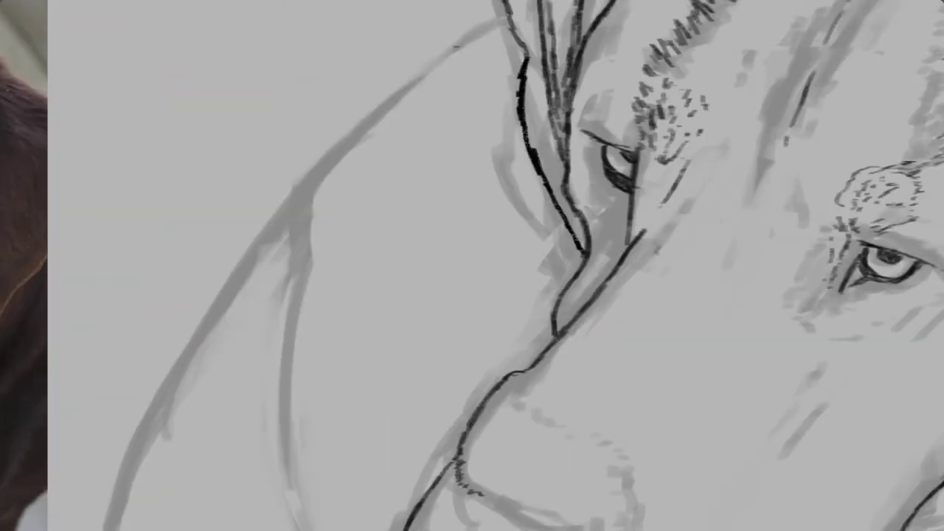
- Pick a darker ink colour and ink the left contour of the neck
{"action": "key", "text": "shift+i"}
{"action": "left_click", "coordinate": [483, 38]}
{"action": "mouse_move", "coordinate": [506, 17]}
{"action": "left_mouse_down"}
{"action": "mouse_move", "coordinate": [397, 90]}
{"action": "mouse_move", "coordinate": [295, 235]}
{"action": "mouse_move", "coordinate": [290, 267]}
{"action": "left_mouse_up"}
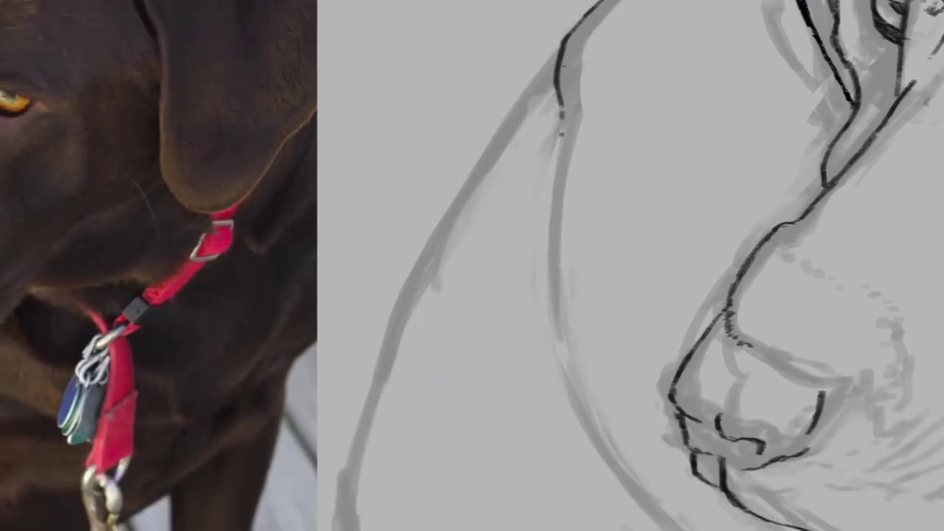
{"action": "mouse_move", "coordinate": [561, 48]}
{"action": "left_mouse_down"}
{"action": "mouse_move", "coordinate": [513, 111]}
{"action": "mouse_move", "coordinate": [406, 303]}
{"action": "left_mouse_up"}
{"action": "scroll", "coordinate": [405, 303], "scroll_direction": "down", "scroll_amount": 3}
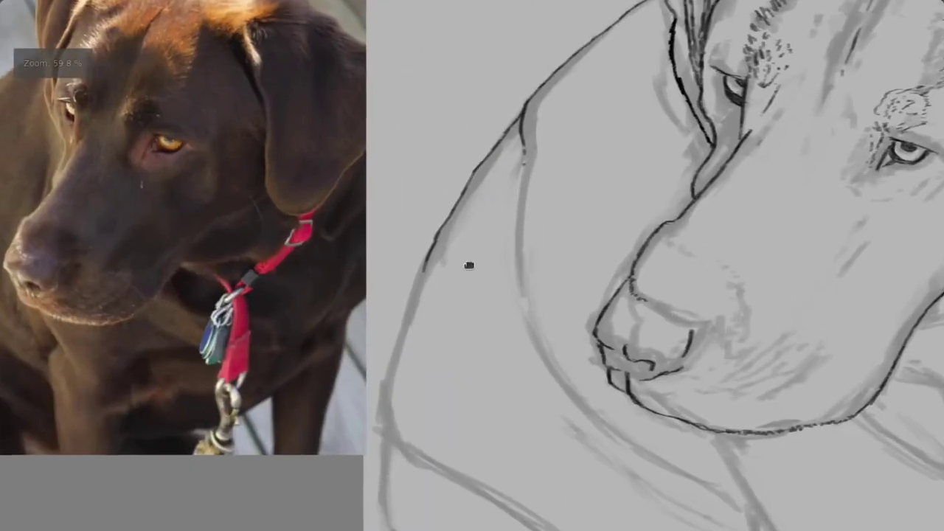
{"action": "scroll", "coordinate": [468, 266], "scroll_direction": "up", "scroll_amount": 2}
- Trace the left body edge, chest line, neck line and shoulder curves in ink
{"action": "mouse_move", "coordinate": [568, 432]}
{"action": "left_mouse_down"}
{"action": "mouse_move", "coordinate": [555, 321]}
{"action": "mouse_move", "coordinate": [590, 229]}
{"action": "left_mouse_up"}
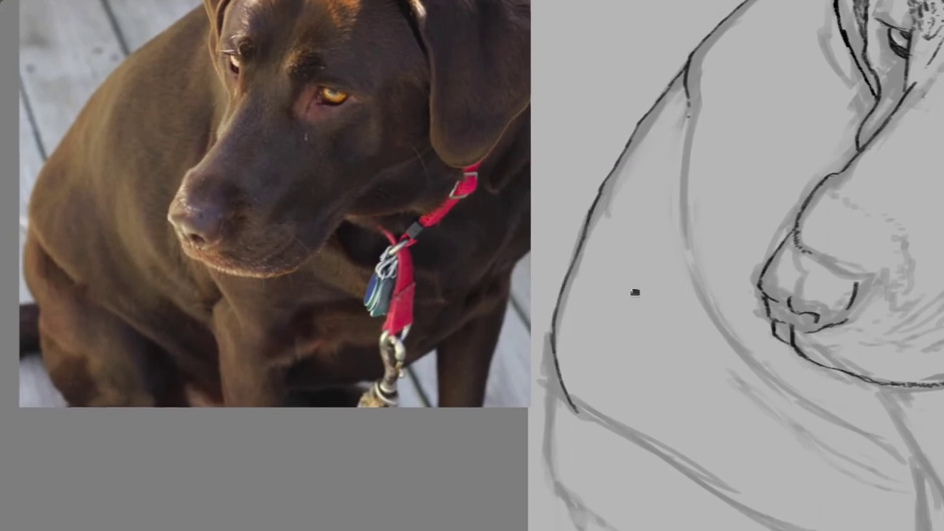
{"action": "mouse_move", "coordinate": [631, 201]}
{"action": "left_mouse_down"}
{"action": "mouse_move", "coordinate": [627, 299]}
{"action": "mouse_move", "coordinate": [649, 347]}
{"action": "mouse_move", "coordinate": [668, 354]}
{"action": "left_mouse_up"}
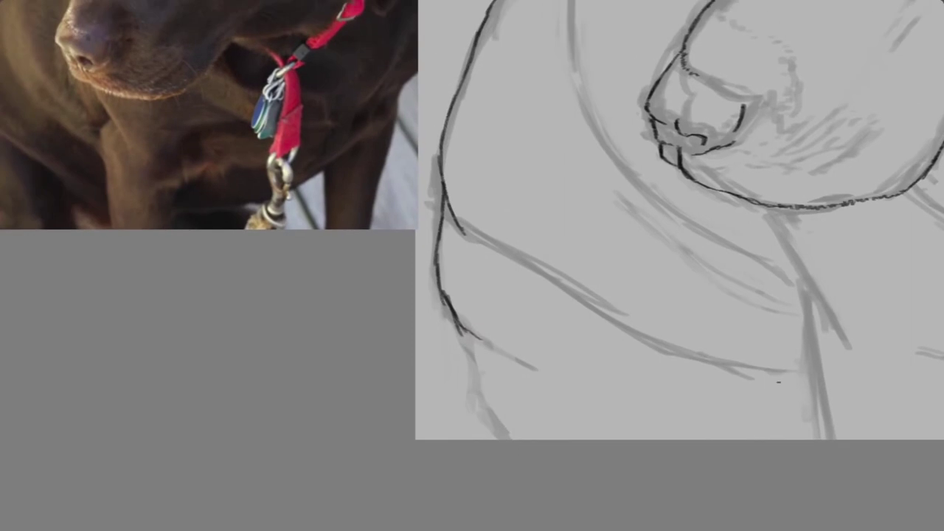
{"action": "left_click_drag", "start_coordinate": [810, 403], "coordinate": [767, 370]}
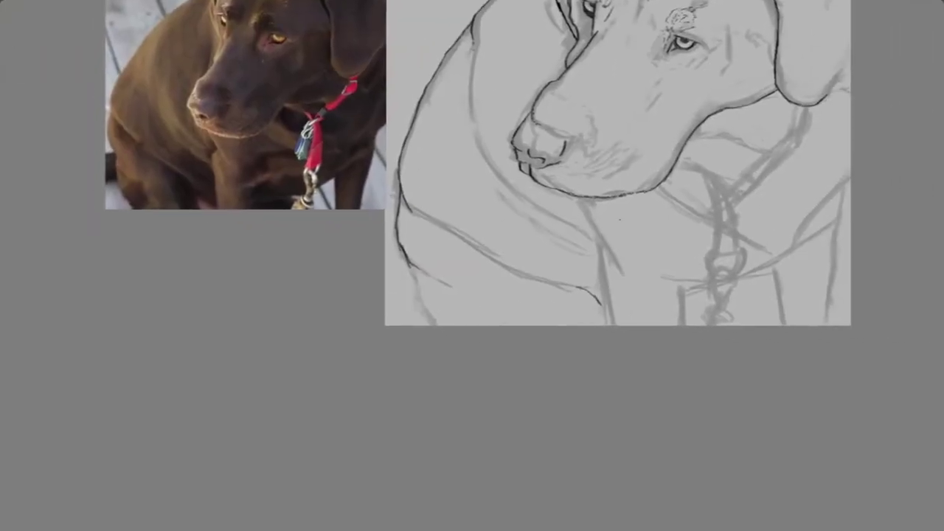
{"action": "left_click_drag", "start_coordinate": [575, 197], "coordinate": [625, 272]}
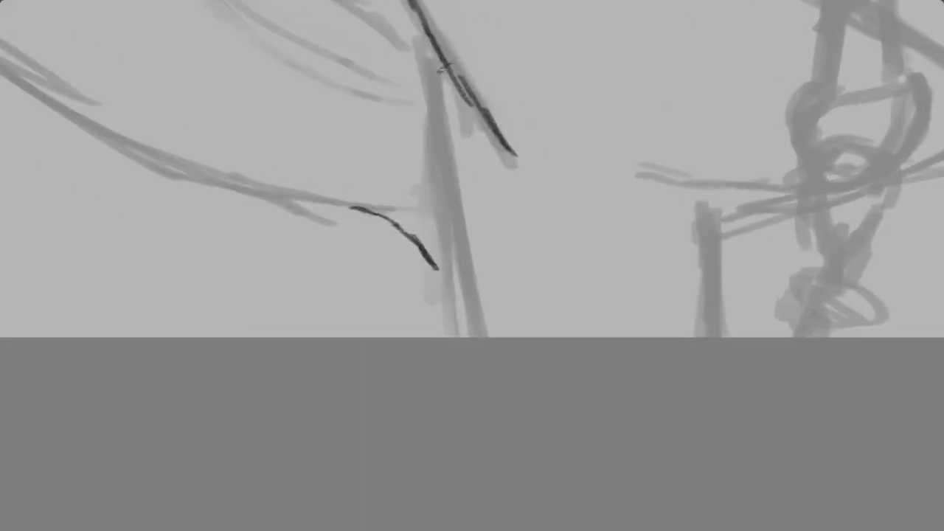
{"action": "mouse_move", "coordinate": [441, 69]}
{"action": "left_mouse_down"}
{"action": "mouse_move", "coordinate": [419, 116]}
{"action": "mouse_move", "coordinate": [472, 335]}
{"action": "left_mouse_up"}
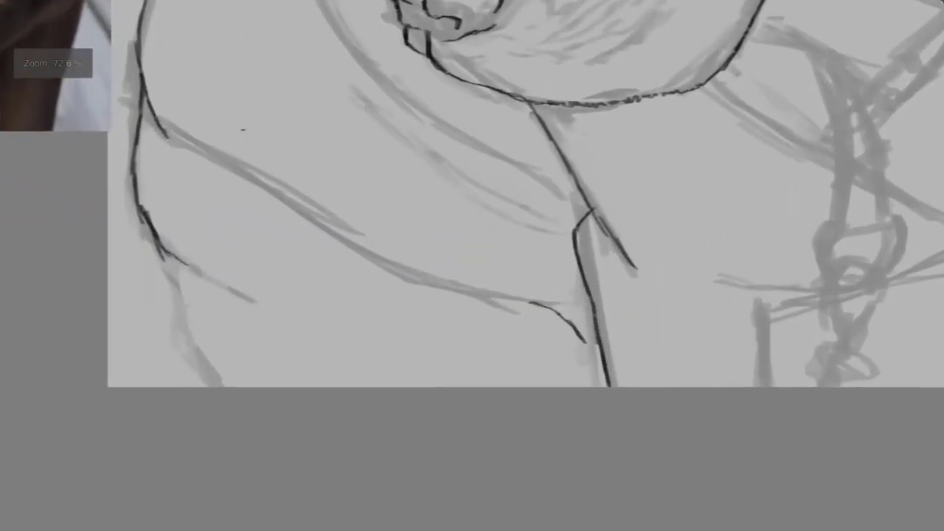
{"action": "mouse_move", "coordinate": [160, 124]}
{"action": "left_mouse_down"}
{"action": "mouse_move", "coordinate": [362, 245]}
{"action": "mouse_move", "coordinate": [545, 308]}
{"action": "left_mouse_up"}
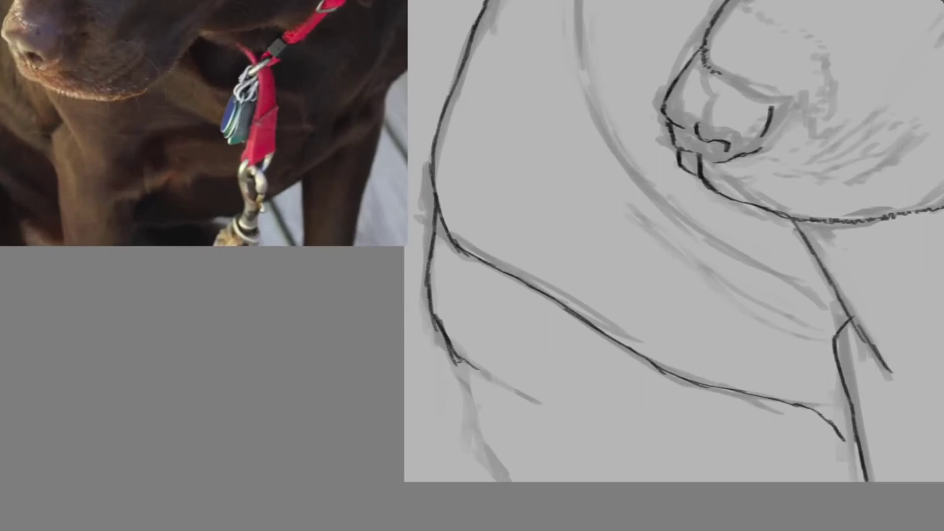
{"action": "mouse_move", "coordinate": [459, 360]}
{"action": "left_mouse_down"}
{"action": "mouse_move", "coordinate": [473, 421]}
{"action": "mouse_move", "coordinate": [507, 483]}
{"action": "left_mouse_up"}
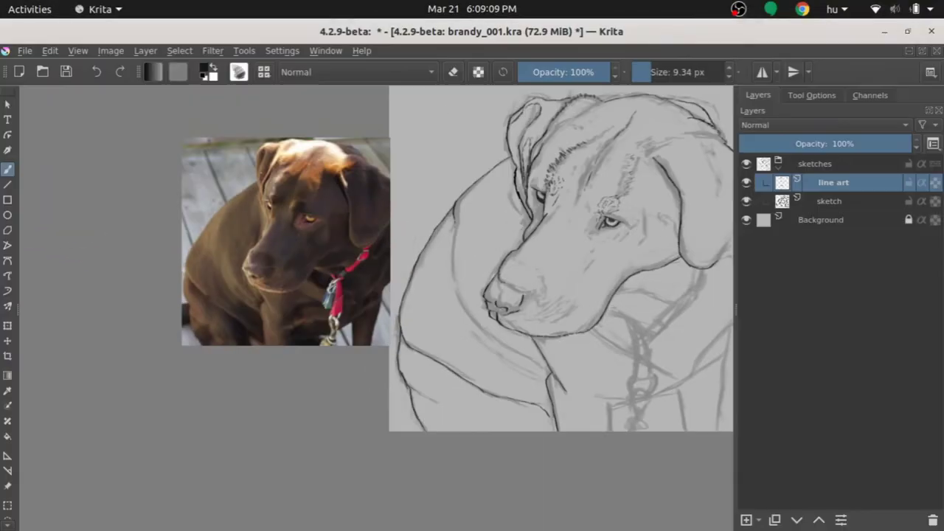
- Move the dog reference photo to the right and switch to canvas-only view
{"action": "left_click", "coordinate": [7, 485]}
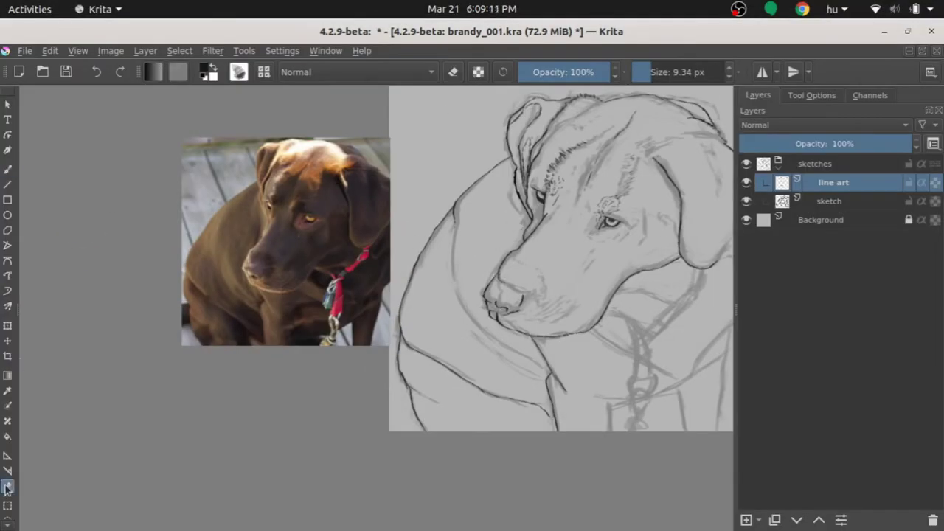
{"action": "mouse_move", "coordinate": [276, 284]}
{"action": "left_mouse_down"}
{"action": "mouse_move", "coordinate": [388, 281]}
{"action": "mouse_move", "coordinate": [538, 235]}
{"action": "left_mouse_up"}
{"action": "key", "text": "Tab"}
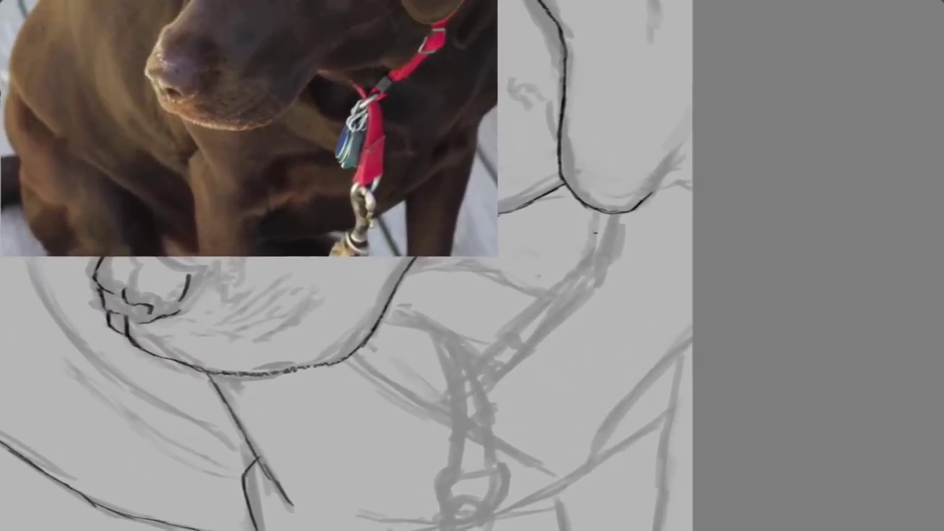
- Ink the strap below the chin, the collar buckle edges and both leash strap edges
{"action": "left_click_drag", "start_coordinate": [596, 232], "coordinate": [578, 267]}
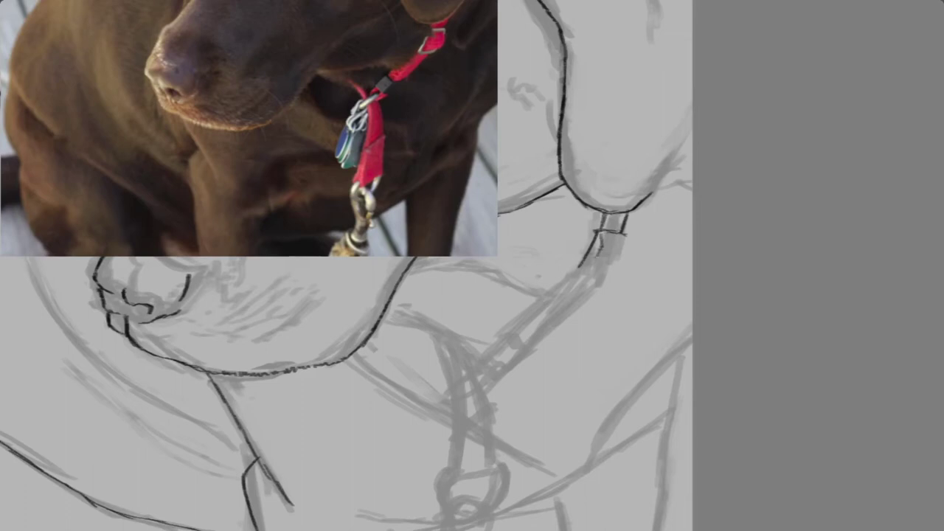
{"action": "left_click_drag", "start_coordinate": [604, 240], "coordinate": [628, 242]}
{"action": "left_click_drag", "start_coordinate": [624, 239], "coordinate": [624, 266]}
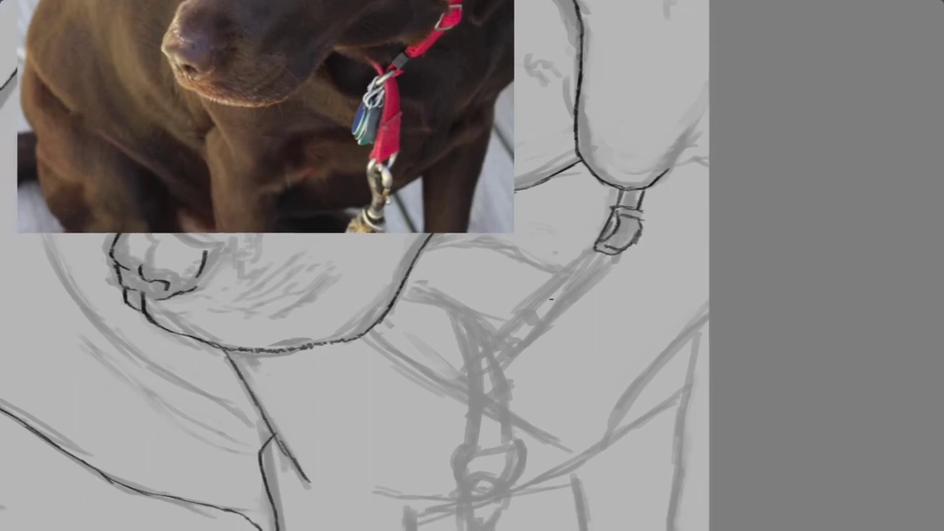
{"action": "mouse_move", "coordinate": [595, 250]}
{"action": "left_mouse_down"}
{"action": "mouse_move", "coordinate": [532, 303]}
{"action": "mouse_move", "coordinate": [546, 320]}
{"action": "left_mouse_up"}
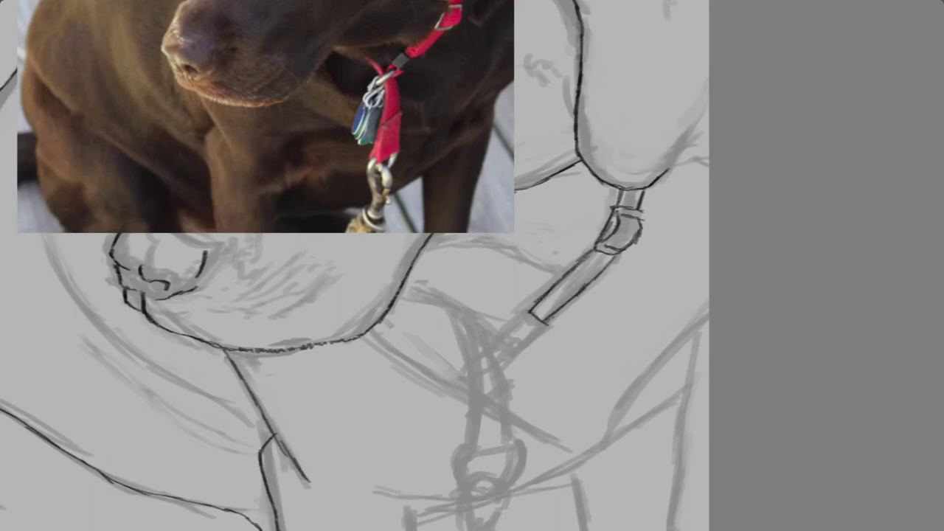
- Ink the leash's box-shaped end closing into a pointed tip, plus the clip line beside it
{"action": "left_click_drag", "start_coordinate": [517, 323], "coordinate": [505, 337]}
{"action": "left_click_drag", "start_coordinate": [504, 338], "coordinate": [526, 344]}
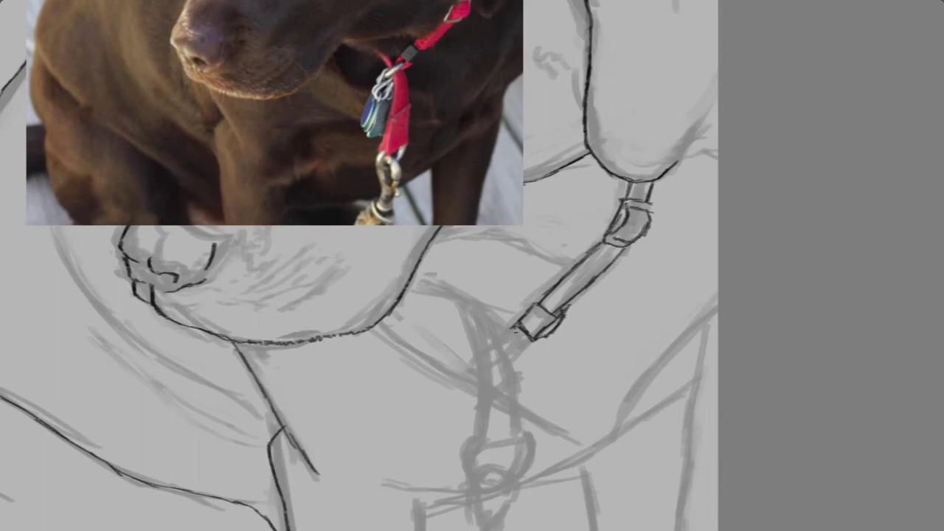
{"action": "left_click_drag", "start_coordinate": [476, 357], "coordinate": [525, 344]}
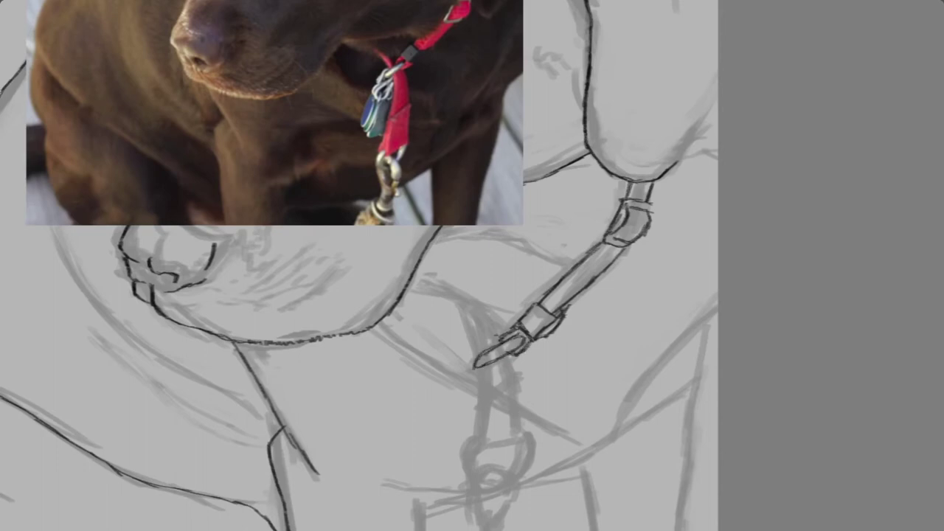
{"action": "left_click_drag", "start_coordinate": [465, 310], "coordinate": [483, 350]}
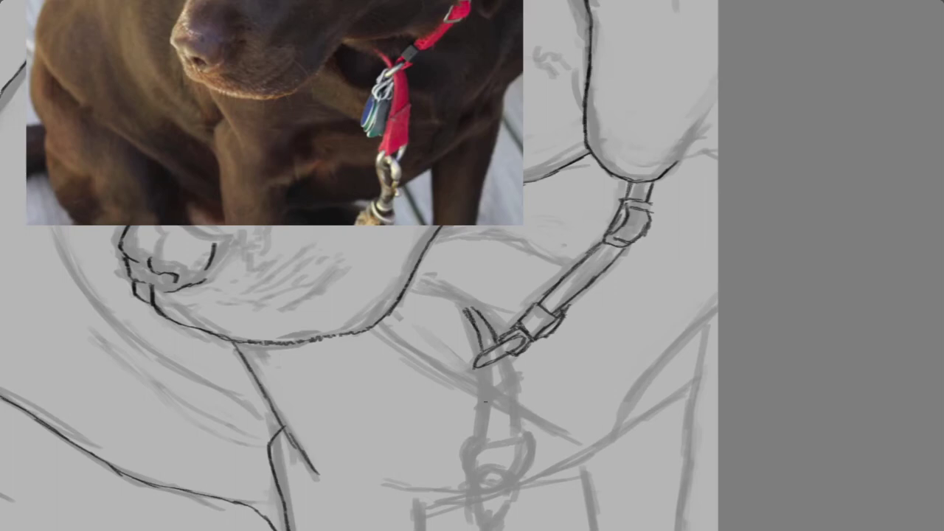
{"action": "mouse_move", "coordinate": [502, 397]}
{"action": "left_mouse_down"}
{"action": "mouse_move", "coordinate": [520, 380]}
{"action": "mouse_move", "coordinate": [482, 410]}
{"action": "mouse_move", "coordinate": [469, 473]}
{"action": "left_mouse_up"}
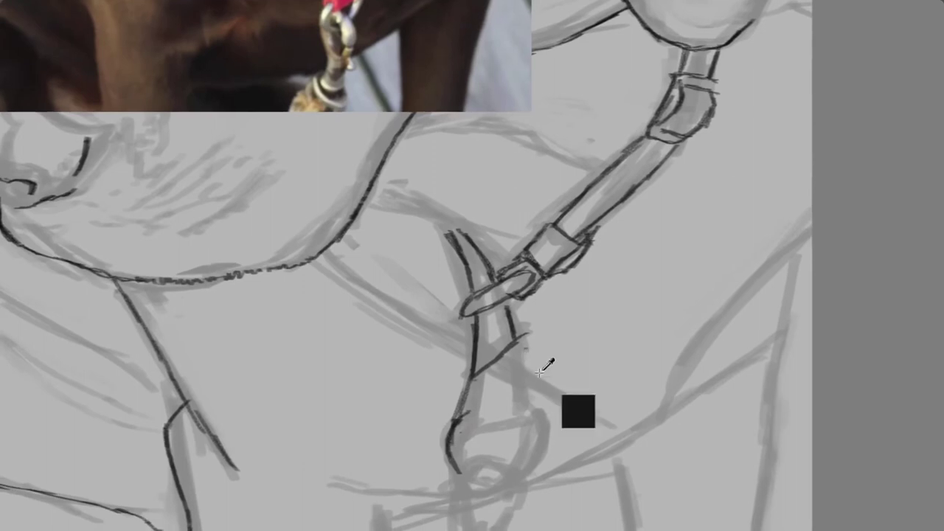
- Ink the leash loop, the strap's right edge, the line below the clip and the chest line under the chin
{"action": "left_click_drag", "start_coordinate": [480, 436], "coordinate": [530, 410]}
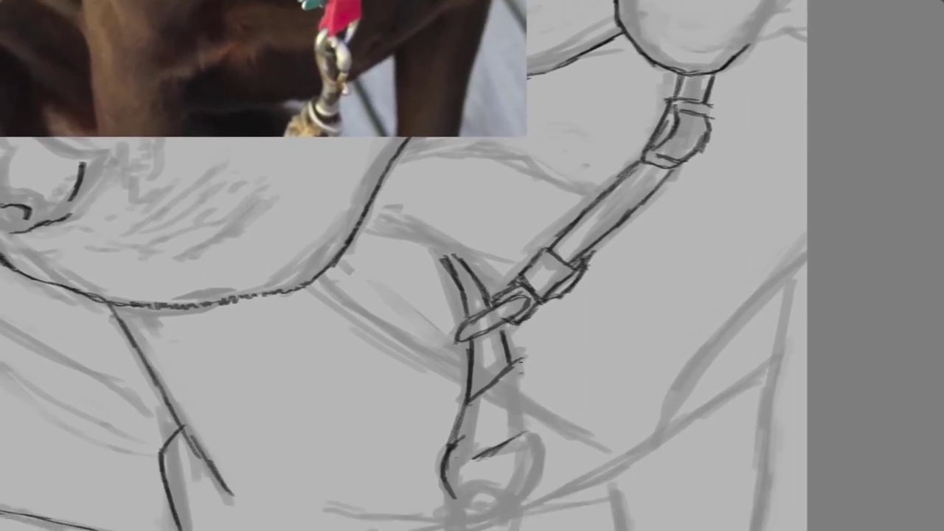
{"action": "mouse_move", "coordinate": [514, 365]}
{"action": "left_mouse_down"}
{"action": "mouse_move", "coordinate": [521, 428]}
{"action": "mouse_move", "coordinate": [479, 434]}
{"action": "left_mouse_up"}
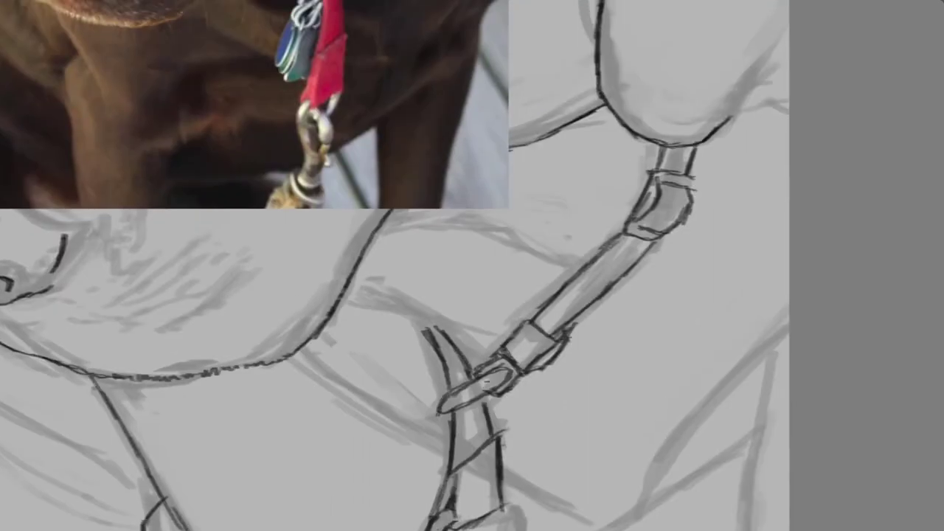
{"action": "scroll", "coordinate": [516, 282], "scroll_direction": "down", "scroll_amount": 2}
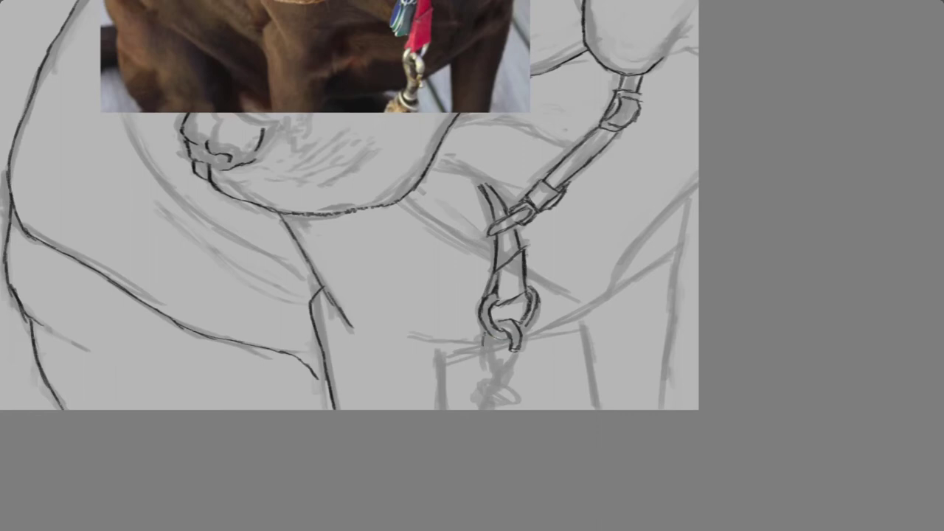
{"action": "left_click_drag", "start_coordinate": [484, 336], "coordinate": [493, 380]}
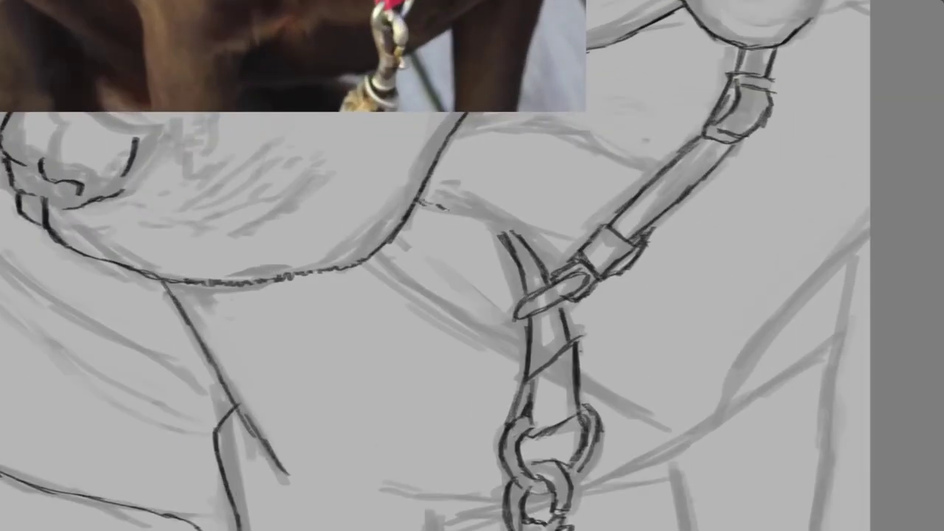
{"action": "left_click_drag", "start_coordinate": [447, 208], "coordinate": [568, 242]}
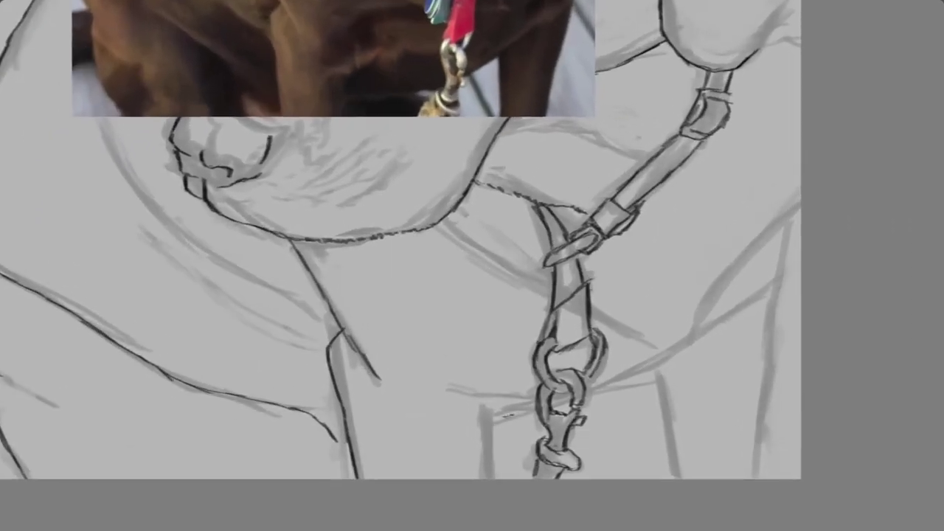
{"action": "left_click_drag", "start_coordinate": [498, 418], "coordinate": [533, 408]}
- Ink the diagonal chest line, the right-side body contour and the leg outlines
{"action": "mouse_move", "coordinate": [595, 391]}
{"action": "left_mouse_down"}
{"action": "mouse_move", "coordinate": [676, 358]}
{"action": "mouse_move", "coordinate": [779, 279]}
{"action": "left_mouse_up"}
{"action": "left_click_drag", "start_coordinate": [666, 358], "coordinate": [736, 313]}
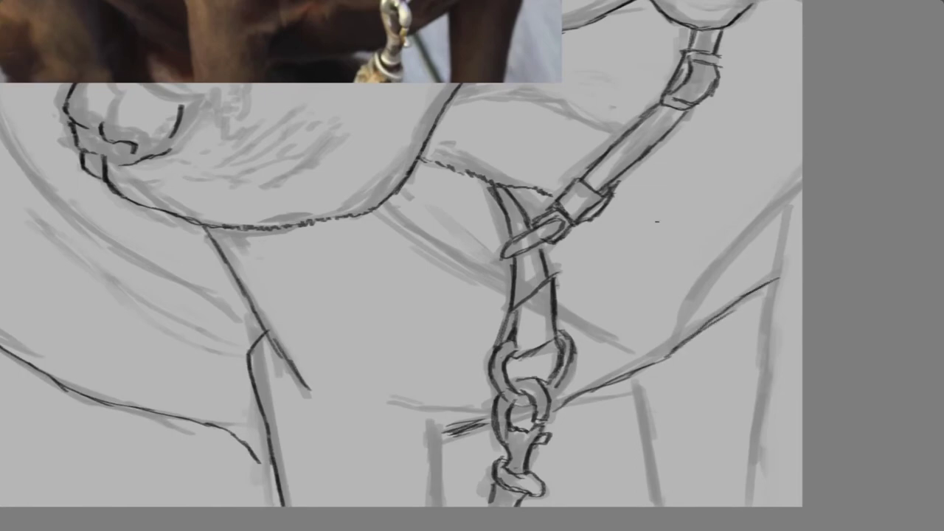
{"action": "left_click_drag", "start_coordinate": [764, 168], "coordinate": [655, 329]}
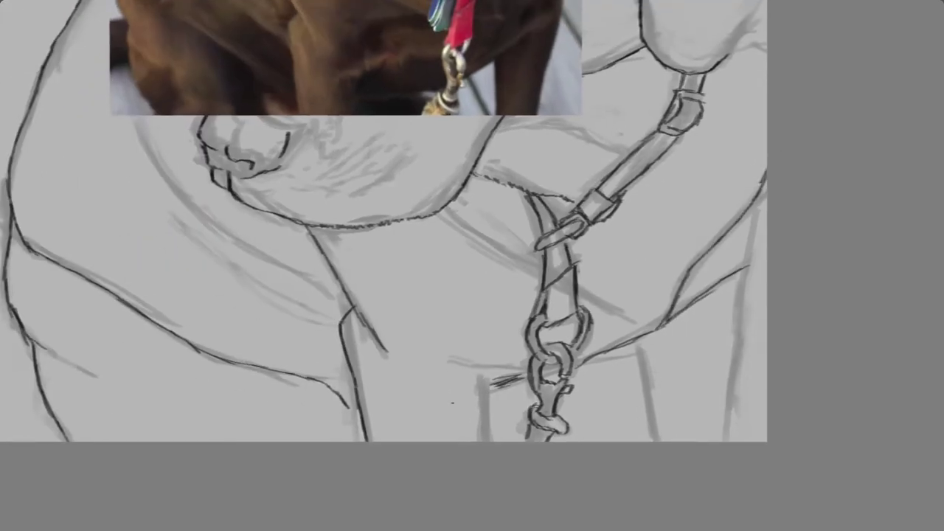
{"action": "left_click_drag", "start_coordinate": [494, 382], "coordinate": [486, 441]}
{"action": "left_click_drag", "start_coordinate": [638, 356], "coordinate": [655, 441]}
{"action": "left_click_drag", "start_coordinate": [741, 357], "coordinate": [733, 441]}
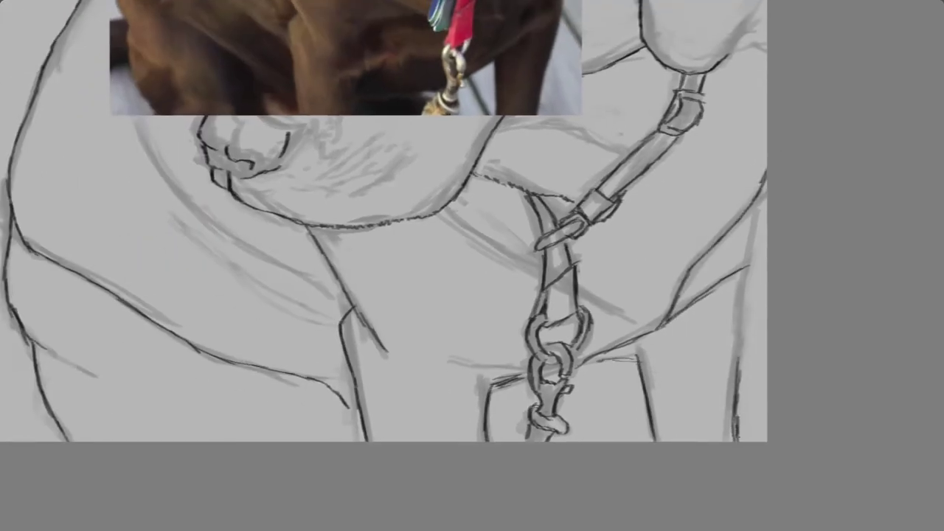
{"action": "left_click_drag", "start_coordinate": [740, 376], "coordinate": [735, 438]}
{"action": "left_click_drag", "start_coordinate": [741, 217], "coordinate": [731, 310]}
{"action": "left_click_drag", "start_coordinate": [734, 267], "coordinate": [729, 341]}
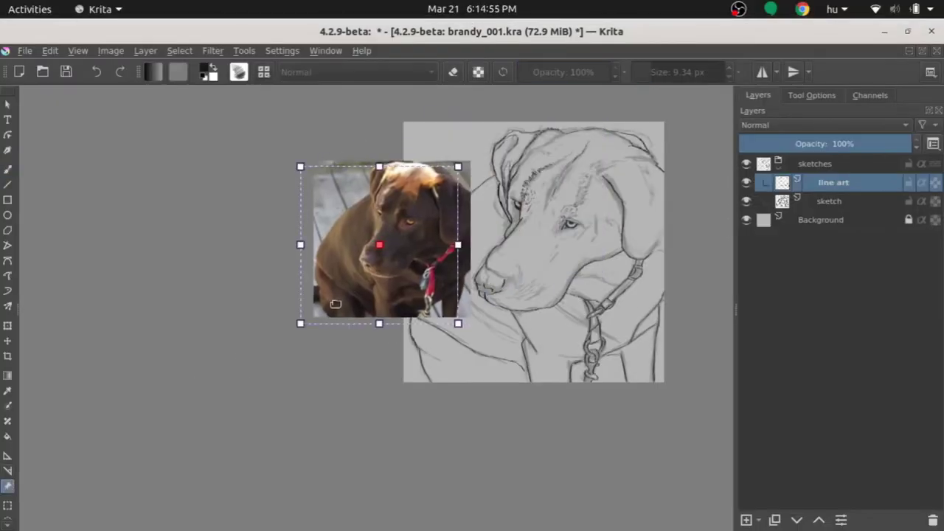
- Switch to canvas-only view and choose dark brown from the pop-up palette
{"action": "scroll", "coordinate": [535, 234], "scroll_direction": "down", "scroll_amount": 1}
{"action": "scroll", "coordinate": [546, 253], "scroll_direction": "up", "scroll_amount": 3}
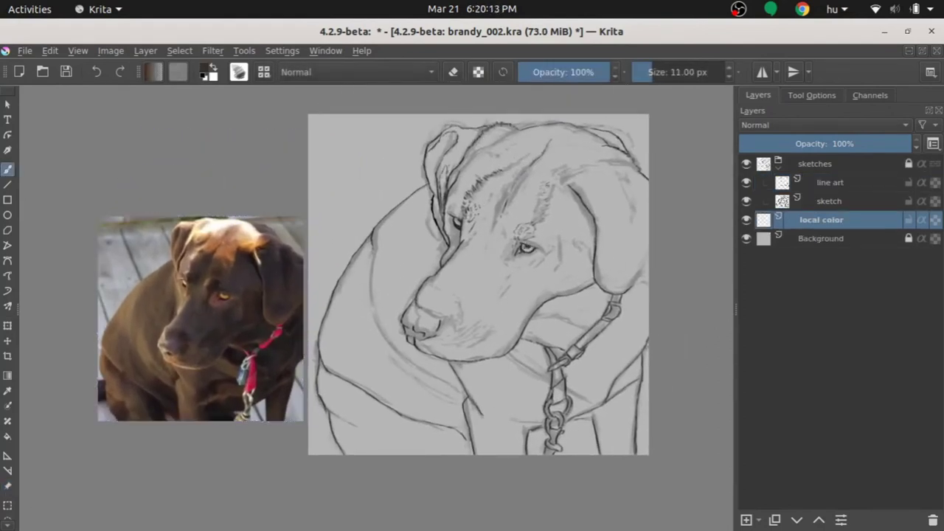
{"action": "key", "text": "Tab"}
{"action": "right_click", "coordinate": [489, 186]}
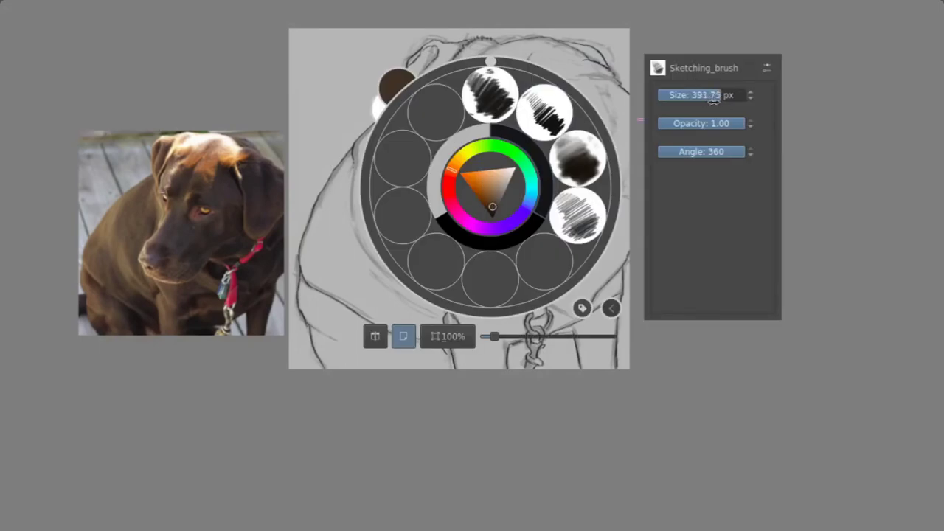
{"action": "left_click", "coordinate": [310, 256]}
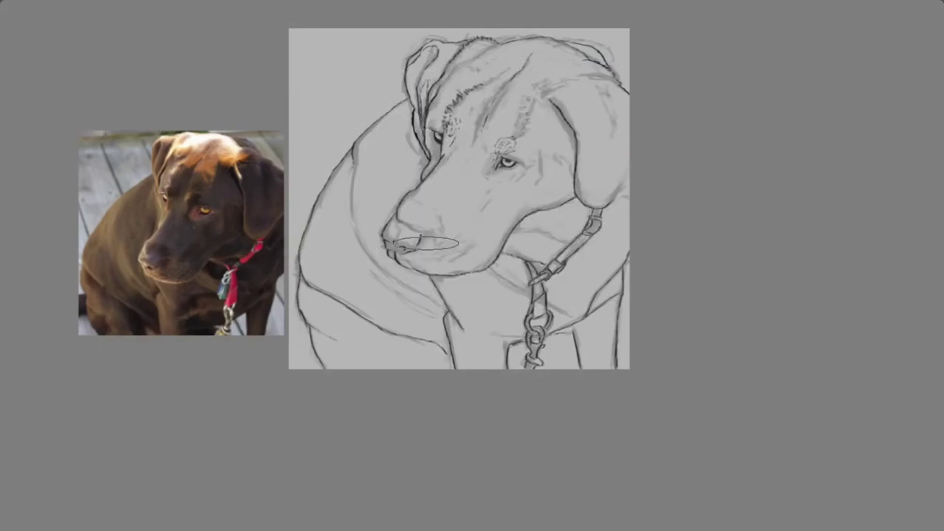
- Paint dark brown over the forehead, ear and top of the head
{"action": "mouse_move", "coordinate": [463, 110]}
{"action": "left_mouse_down"}
{"action": "mouse_move", "coordinate": [486, 66]}
{"action": "mouse_move", "coordinate": [464, 46]}
{"action": "mouse_move", "coordinate": [379, 152]}
{"action": "mouse_move", "coordinate": [333, 270]}
{"action": "mouse_move", "coordinate": [343, 328]}
{"action": "mouse_move", "coordinate": [390, 288]}
{"action": "mouse_move", "coordinate": [447, 354]}
{"action": "mouse_move", "coordinate": [474, 363]}
{"action": "mouse_move", "coordinate": [491, 159]}
{"action": "left_mouse_up"}
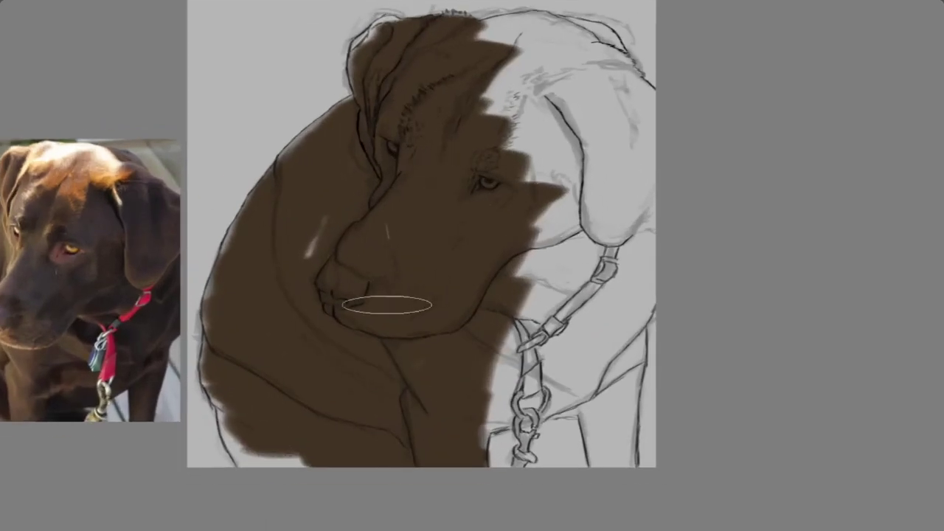
{"action": "mouse_move", "coordinate": [519, 26]}
{"action": "left_mouse_down"}
{"action": "mouse_move", "coordinate": [568, 33]}
{"action": "mouse_move", "coordinate": [612, 110]}
{"action": "mouse_move", "coordinate": [550, 163]}
{"action": "mouse_move", "coordinate": [465, 87]}
{"action": "mouse_move", "coordinate": [593, 177]}
{"action": "mouse_move", "coordinate": [607, 299]}
{"action": "mouse_move", "coordinate": [475, 425]}
{"action": "mouse_move", "coordinate": [411, 174]}
{"action": "mouse_move", "coordinate": [284, 460]}
{"action": "left_mouse_up"}
{"action": "scroll", "coordinate": [460, 287], "scroll_direction": "up", "scroll_amount": 5}
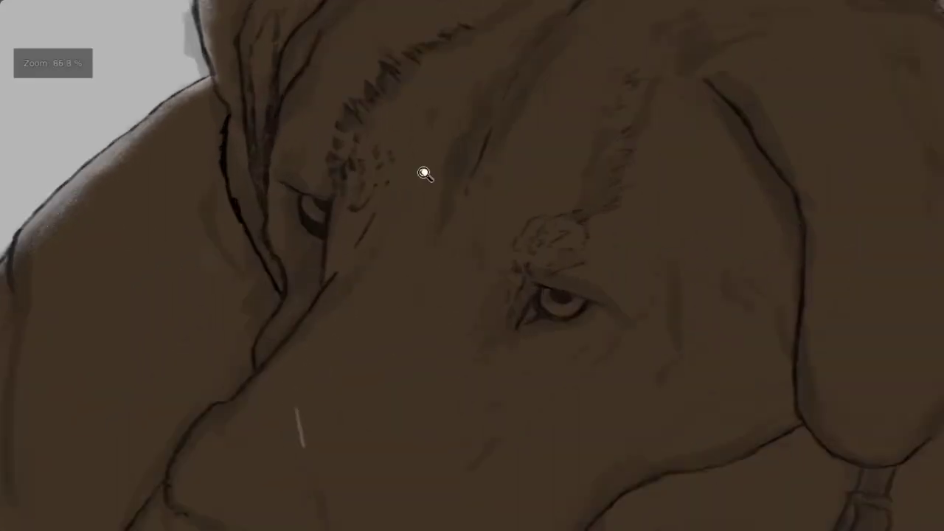
{"action": "mouse_move", "coordinate": [602, 144]}
{"action": "left_mouse_down"}
{"action": "mouse_move", "coordinate": [413, 143]}
{"action": "mouse_move", "coordinate": [322, 207]}
{"action": "mouse_move", "coordinate": [303, 325]}
{"action": "mouse_move", "coordinate": [338, 204]}
{"action": "left_mouse_up"}
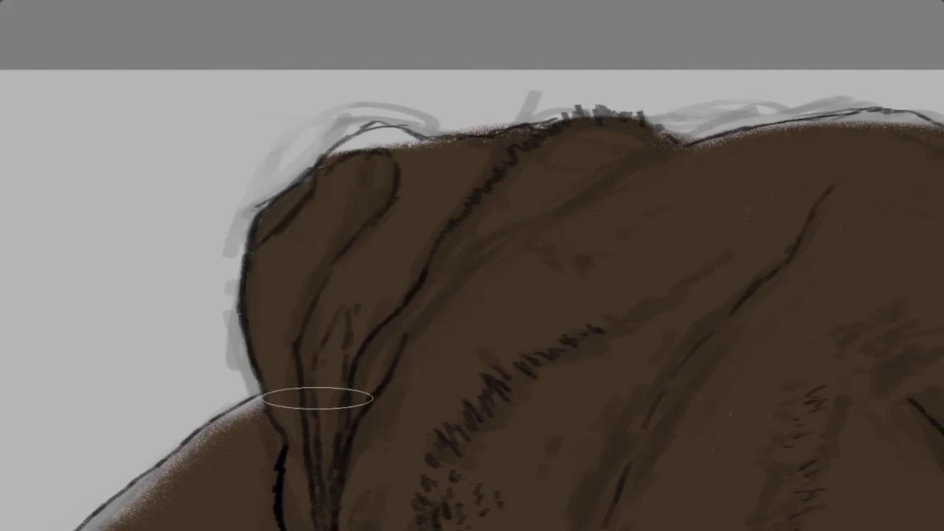
{"action": "mouse_move", "coordinate": [738, 150]}
{"action": "left_mouse_down"}
{"action": "mouse_move", "coordinate": [603, 161]}
{"action": "mouse_move", "coordinate": [516, 137]}
{"action": "mouse_move", "coordinate": [388, 182]}
{"action": "mouse_move", "coordinate": [380, 137]}
{"action": "mouse_move", "coordinate": [442, 138]}
{"action": "mouse_move", "coordinate": [366, 147]}
{"action": "left_mouse_up"}
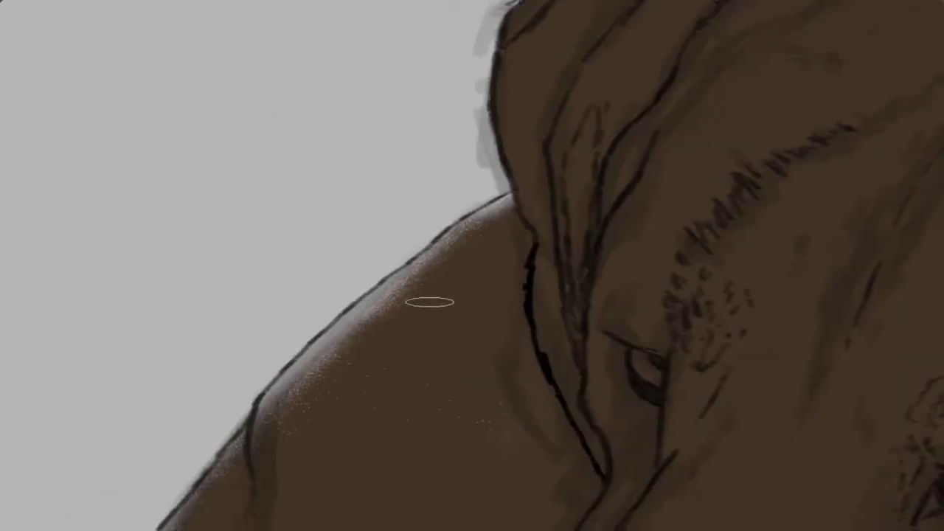
- Paint dark brown down the shoulder edge, covering its speckled light patches
{"action": "mouse_move", "coordinate": [471, 232]}
{"action": "left_mouse_down"}
{"action": "mouse_move", "coordinate": [284, 407]}
{"action": "mouse_move", "coordinate": [354, 327]}
{"action": "mouse_move", "coordinate": [432, 392]}
{"action": "left_mouse_up"}
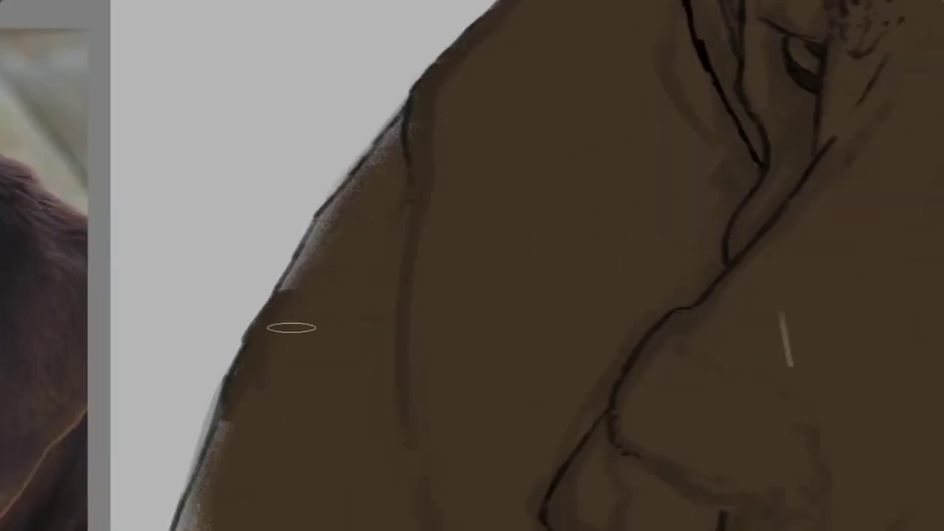
{"action": "left_click_drag", "start_coordinate": [312, 297], "coordinate": [399, 141]}
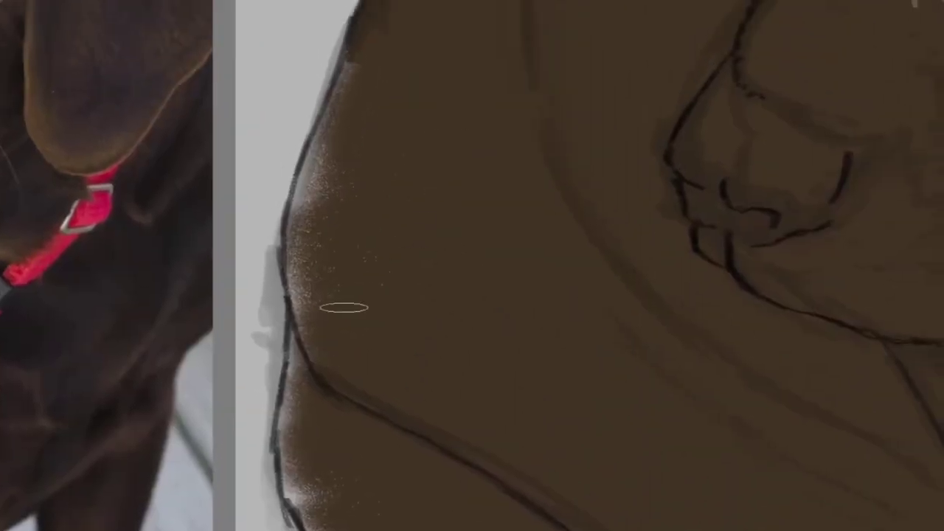
{"action": "left_click_drag", "start_coordinate": [344, 308], "coordinate": [380, 65]}
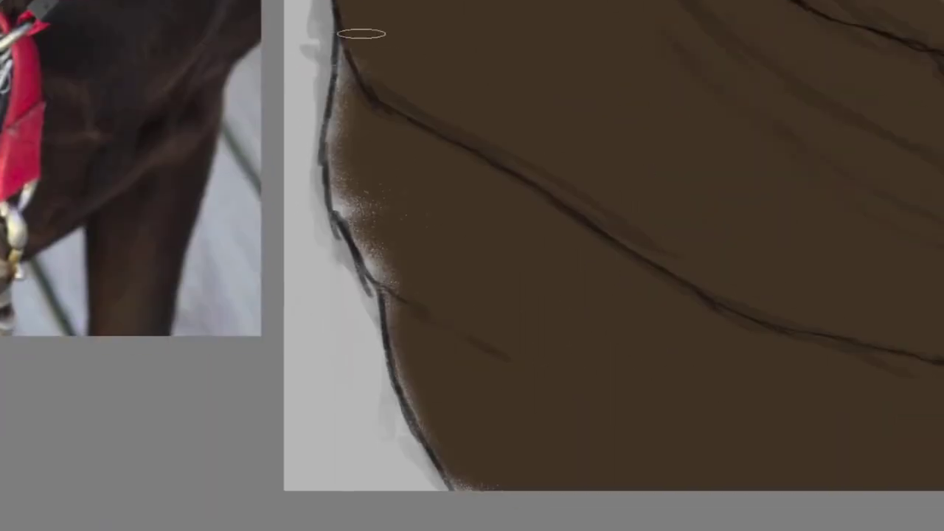
{"action": "mouse_move", "coordinate": [363, 32]}
{"action": "left_mouse_down"}
{"action": "mouse_move", "coordinate": [405, 302]}
{"action": "mouse_move", "coordinate": [465, 487]}
{"action": "left_mouse_up"}
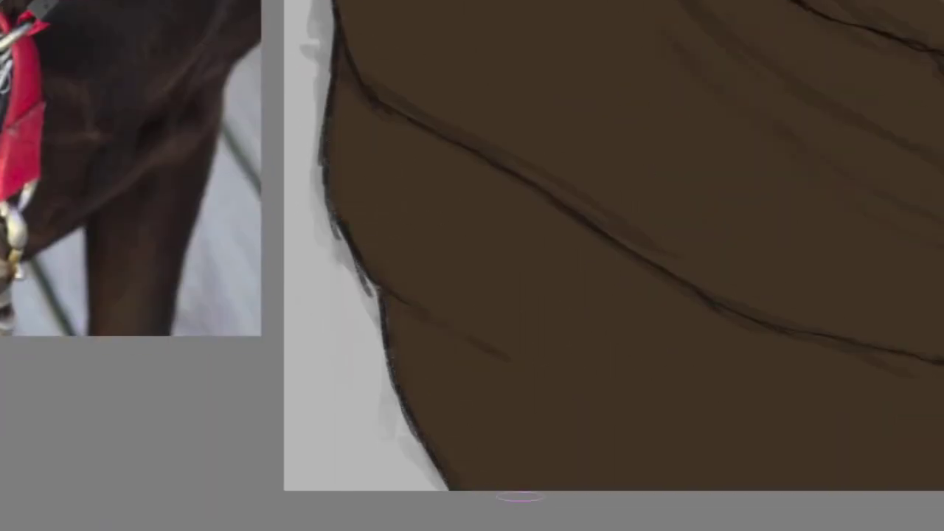
- Paint brown along the lower chest, down the front legs and into the grey gap between them
{"action": "scroll", "coordinate": [519, 337], "scroll_direction": "down", "scroll_amount": 3}
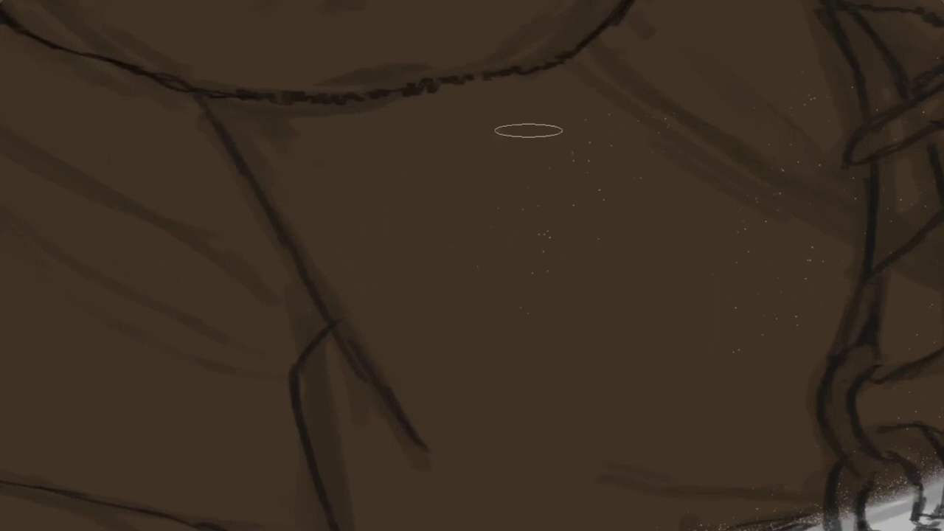
{"action": "left_click_drag", "start_coordinate": [644, 251], "coordinate": [370, 359]}
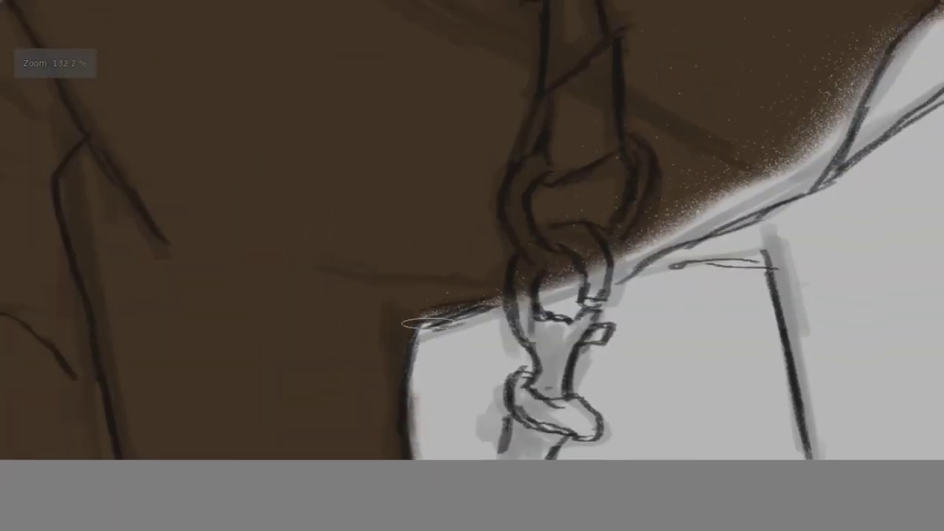
{"action": "mouse_move", "coordinate": [428, 314]}
{"action": "left_mouse_down"}
{"action": "mouse_move", "coordinate": [530, 298]}
{"action": "mouse_move", "coordinate": [811, 148]}
{"action": "mouse_move", "coordinate": [780, 184]}
{"action": "mouse_move", "coordinate": [759, 57]}
{"action": "left_mouse_up"}
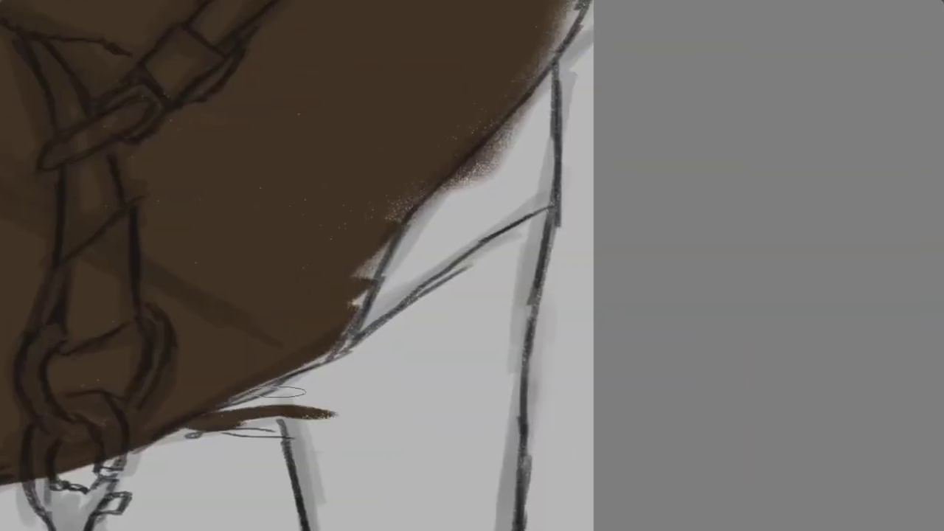
{"action": "left_click_drag", "start_coordinate": [332, 417], "coordinate": [276, 362]}
{"action": "left_click_drag", "start_coordinate": [432, 192], "coordinate": [373, 421]}
{"action": "left_click_drag", "start_coordinate": [525, 32], "coordinate": [507, 527]}
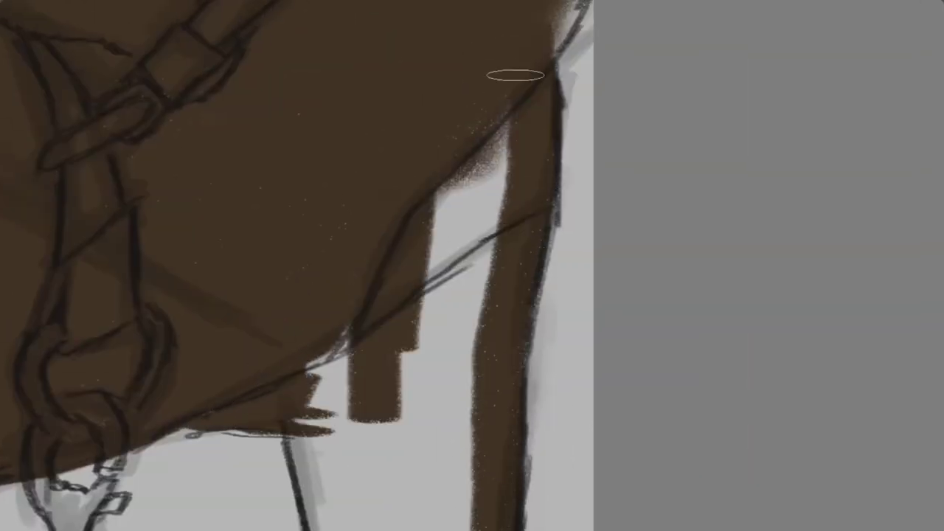
{"action": "mouse_move", "coordinate": [515, 76]}
{"action": "left_mouse_down"}
{"action": "mouse_move", "coordinate": [303, 415]}
{"action": "mouse_move", "coordinate": [336, 529]}
{"action": "mouse_move", "coordinate": [468, 436]}
{"action": "mouse_move", "coordinate": [463, 527]}
{"action": "left_mouse_up"}
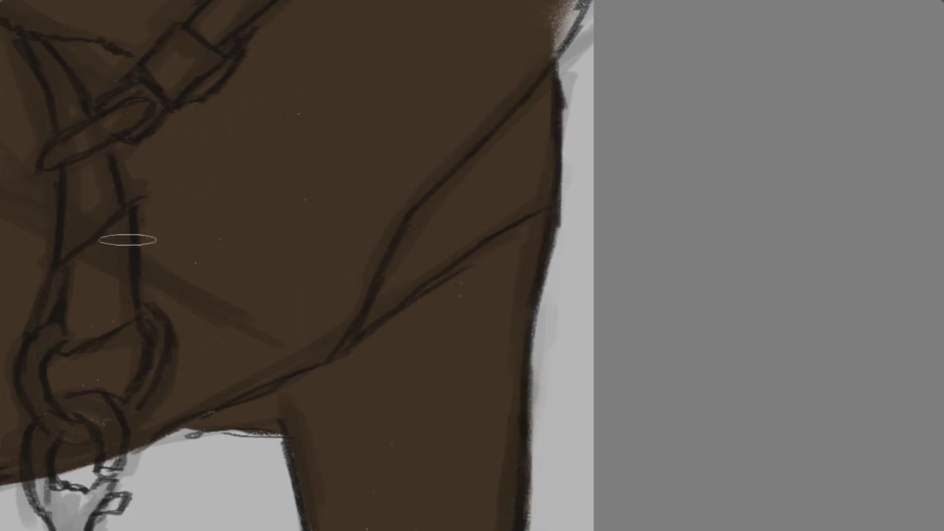
- Pan the view up to the chest, strap and top ridge of the dog to inspect the fill
{"action": "left_click_drag", "start_coordinate": [371, 29], "coordinate": [392, 247]}
{"action": "mouse_move", "coordinate": [429, 276]}
{"action": "left_mouse_down"}
{"action": "mouse_move", "coordinate": [354, 327]}
{"action": "mouse_move", "coordinate": [428, 479]}
{"action": "left_mouse_up"}
{"action": "mouse_move", "coordinate": [346, 185]}
{"action": "left_mouse_down"}
{"action": "mouse_move", "coordinate": [280, 171]}
{"action": "mouse_move", "coordinate": [422, 152]}
{"action": "mouse_move", "coordinate": [337, 152]}
{"action": "mouse_move", "coordinate": [635, 186]}
{"action": "left_mouse_up"}
{"action": "scroll", "coordinate": [498, 170], "scroll_direction": "left", "scroll_amount": 3}
{"action": "scroll", "coordinate": [306, 151], "scroll_direction": "left", "scroll_amount": 4}
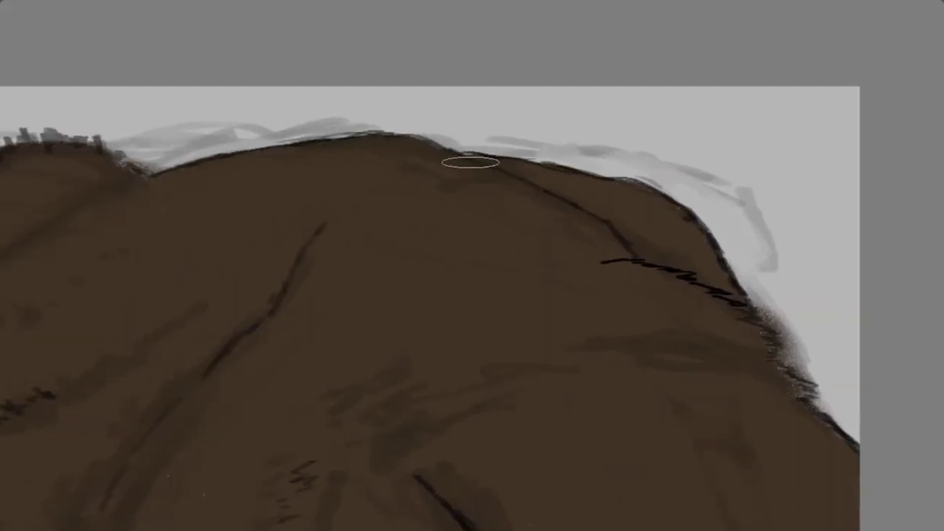
{"action": "scroll", "coordinate": [392, 295], "scroll_direction": "down", "scroll_amount": 2}
{"action": "scroll", "coordinate": [381, 272], "scroll_direction": "up", "scroll_amount": 1}
{"action": "scroll", "coordinate": [381, 272], "scroll_direction": "up", "scroll_amount": 2}
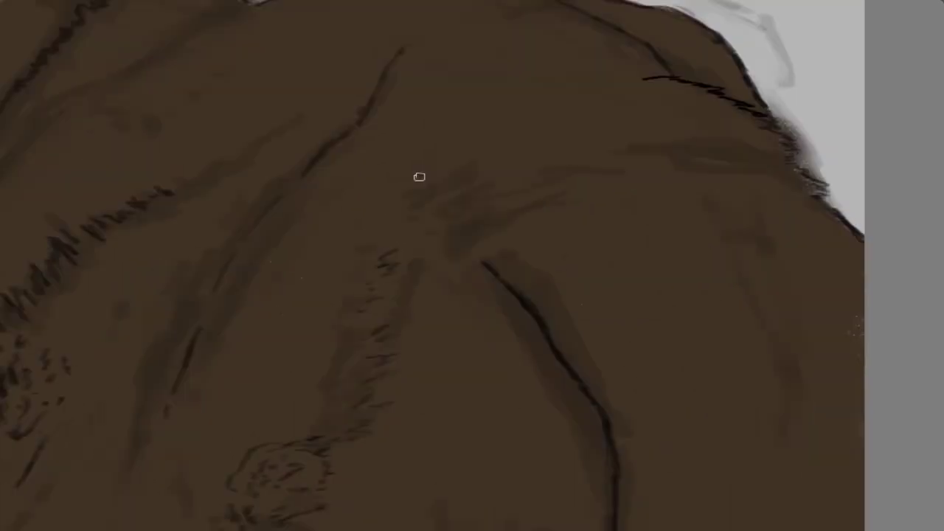
{"action": "scroll", "coordinate": [256, 171], "scroll_direction": "down", "scroll_amount": 2}
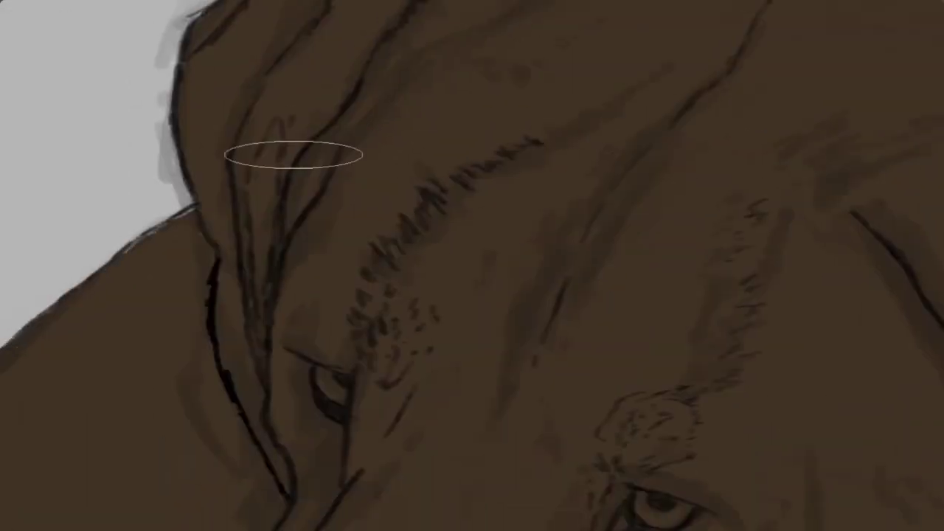
{"action": "scroll", "coordinate": [359, 246], "scroll_direction": "up", "scroll_amount": 2}
{"action": "scroll", "coordinate": [341, 266], "scroll_direction": "up", "scroll_amount": 1}
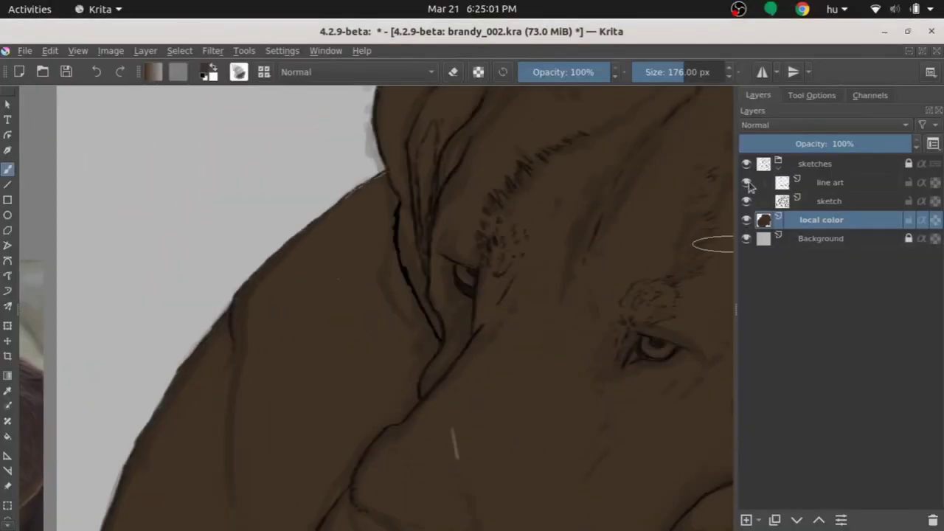
- Erase a small mark on the muzzle, return to the local color layer and save the drawing
{"action": "key", "text": "e"}
{"action": "left_click_drag", "start_coordinate": [450, 425], "coordinate": [459, 457]}
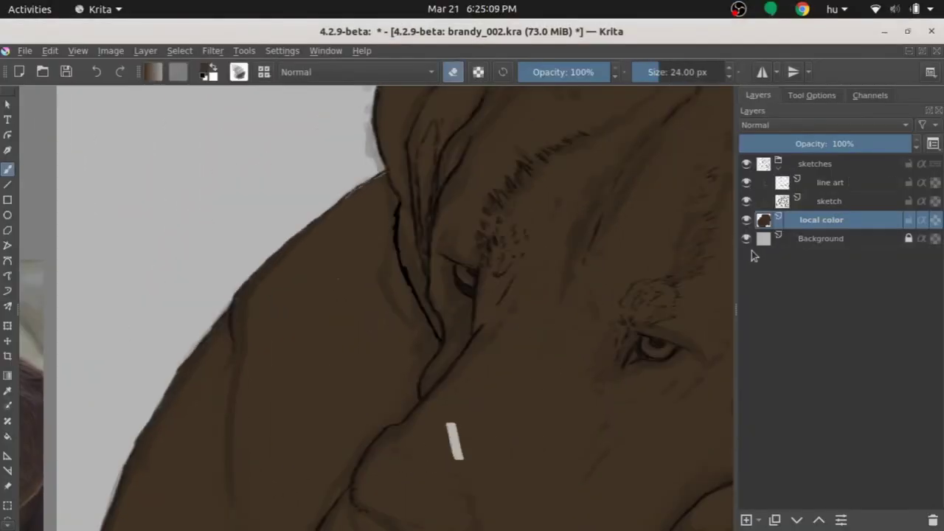
{"action": "left_click", "coordinate": [834, 184]}
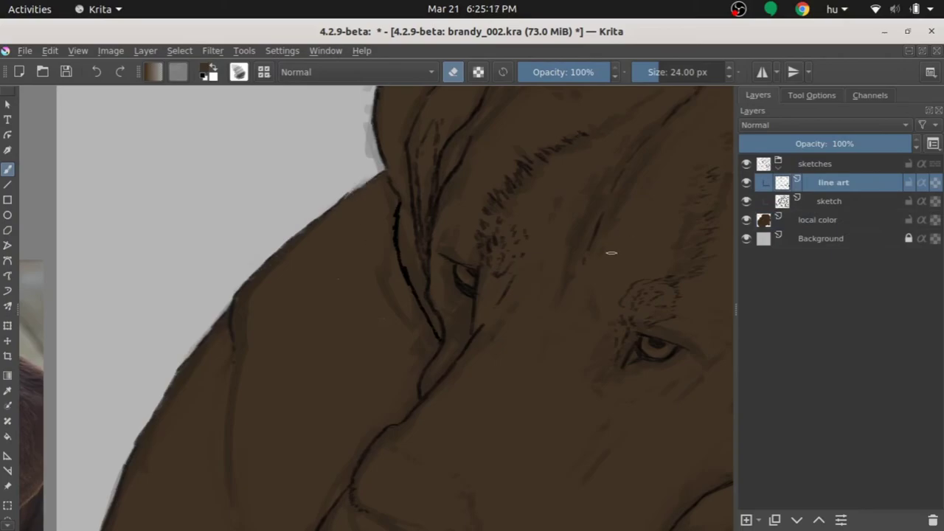
{"action": "left_click", "coordinate": [878, 220]}
{"action": "scroll", "coordinate": [605, 274], "scroll_direction": "down", "scroll_amount": 2}
{"action": "key", "text": "Tab"}
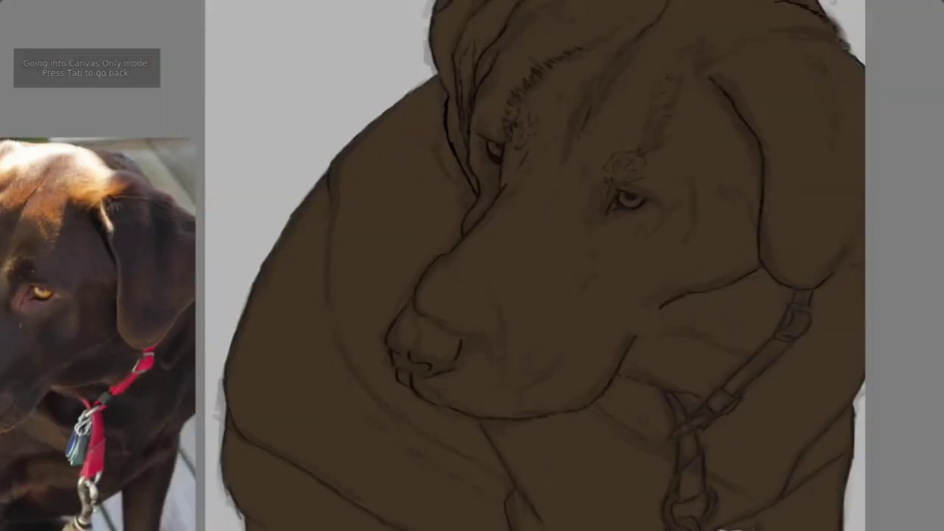
{"action": "key", "text": "ctrl+s"}
- Pick a muted amber shade and paint both eyes' irises with it
{"action": "key", "text": "shift+i"}
{"action": "left_click", "coordinate": [691, 172]}
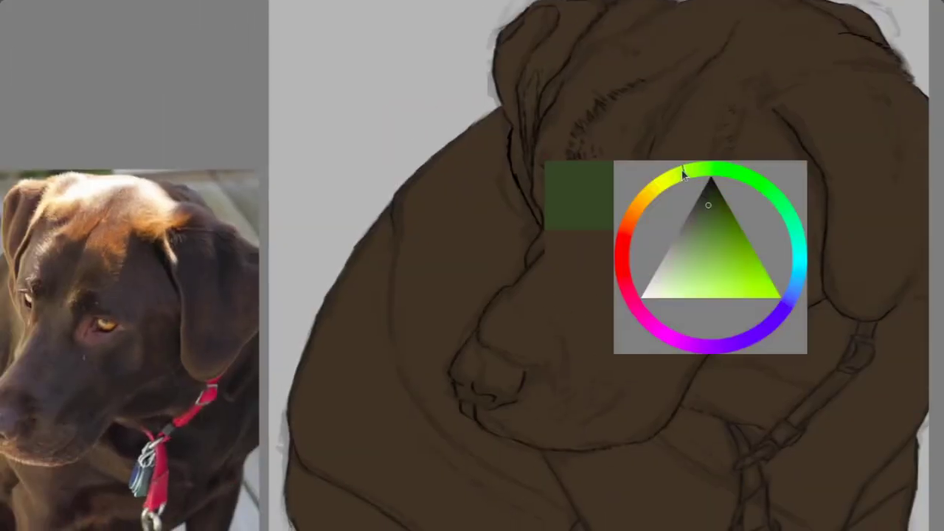
{"action": "left_click", "coordinate": [636, 209]}
{"action": "left_click", "coordinate": [735, 263]}
{"action": "left_click", "coordinate": [728, 254]}
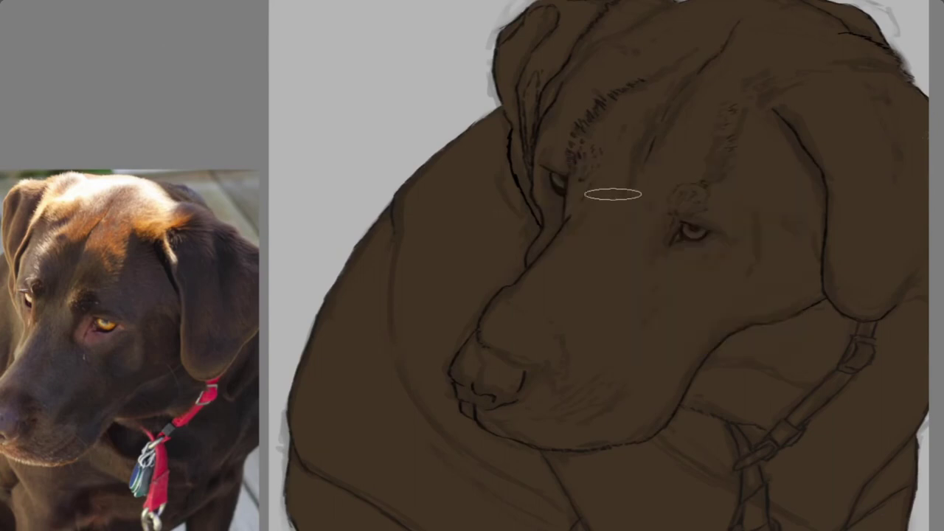
{"action": "scroll", "coordinate": [740, 252], "scroll_direction": "up", "scroll_amount": 5}
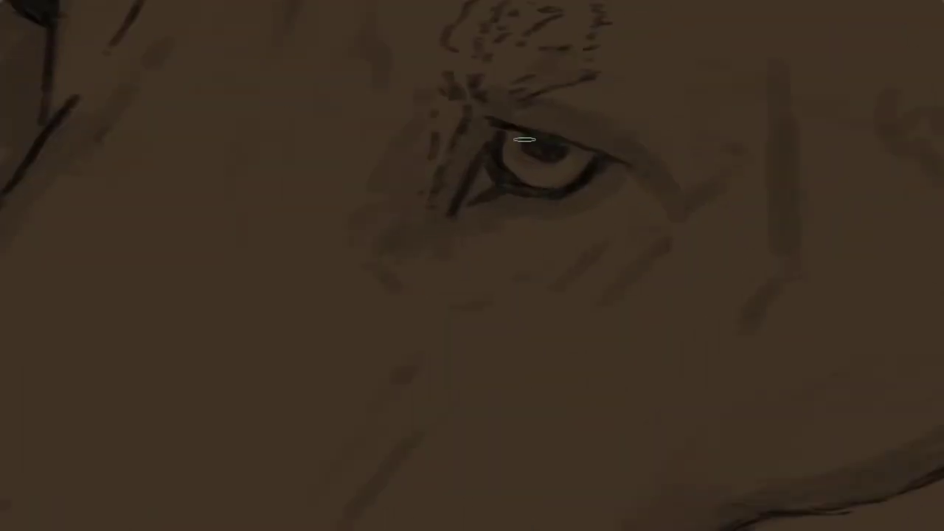
{"action": "mouse_move", "coordinate": [513, 134]}
{"action": "left_mouse_down"}
{"action": "mouse_move", "coordinate": [525, 168]}
{"action": "mouse_move", "coordinate": [552, 183]}
{"action": "mouse_move", "coordinate": [590, 156]}
{"action": "mouse_move", "coordinate": [555, 172]}
{"action": "left_mouse_up"}
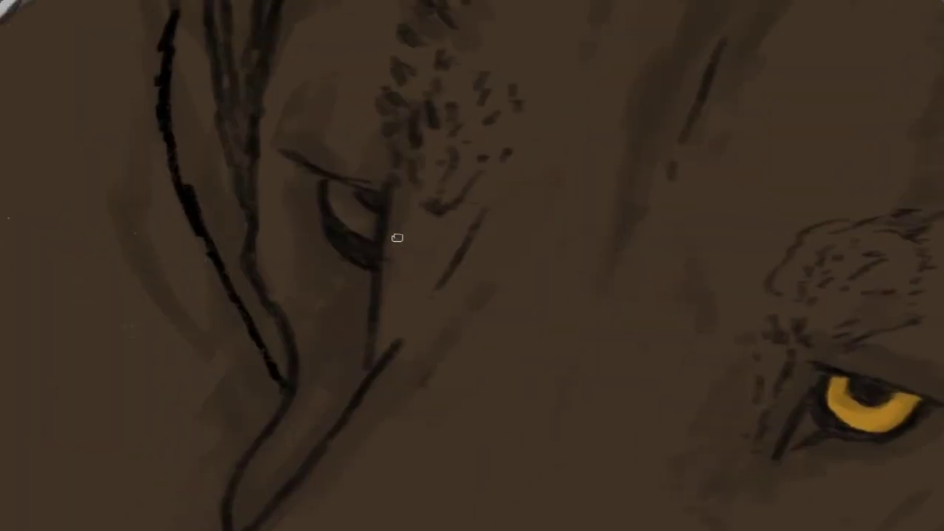
{"action": "left_click_drag", "start_coordinate": [332, 190], "coordinate": [373, 236]}
{"action": "left_click_drag", "start_coordinate": [358, 200], "coordinate": [370, 239]}
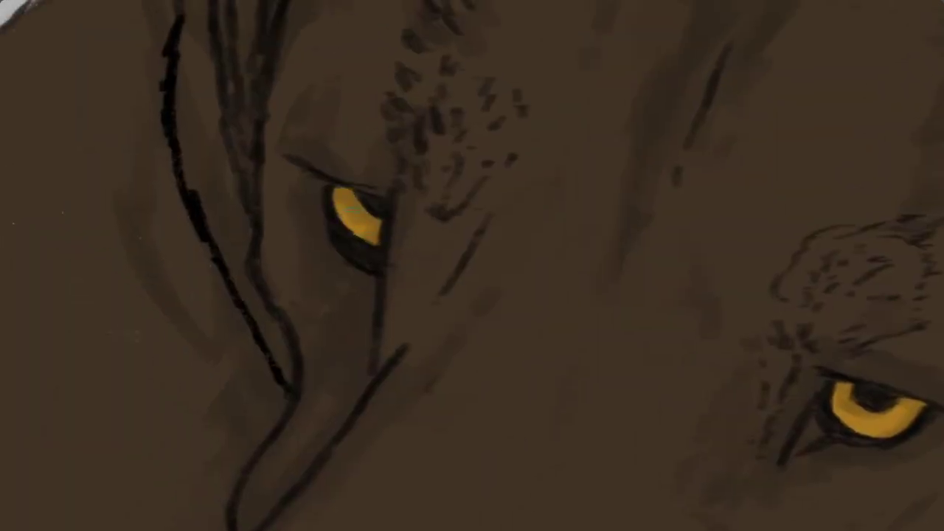
{"action": "scroll", "coordinate": [442, 207], "scroll_direction": "down", "scroll_amount": 5}
{"action": "scroll", "coordinate": [522, 243], "scroll_direction": "up", "scroll_amount": 5}
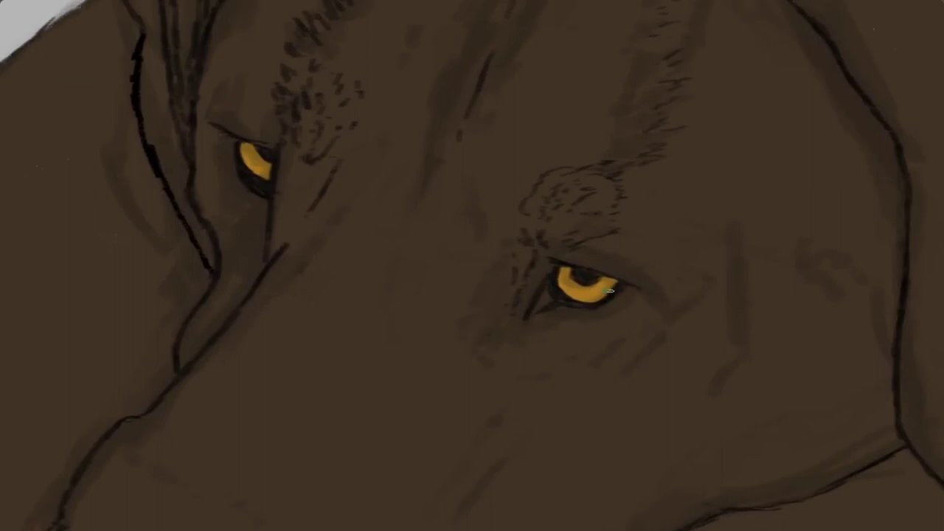
- Change the paint colour from amber to a crimson red for the collar
{"action": "key", "text": "shift+i"}
{"action": "scroll", "coordinate": [375, 116], "scroll_direction": "down", "scroll_amount": 3}
{"action": "scroll", "coordinate": [376, 116], "scroll_direction": "down", "scroll_amount": 3}
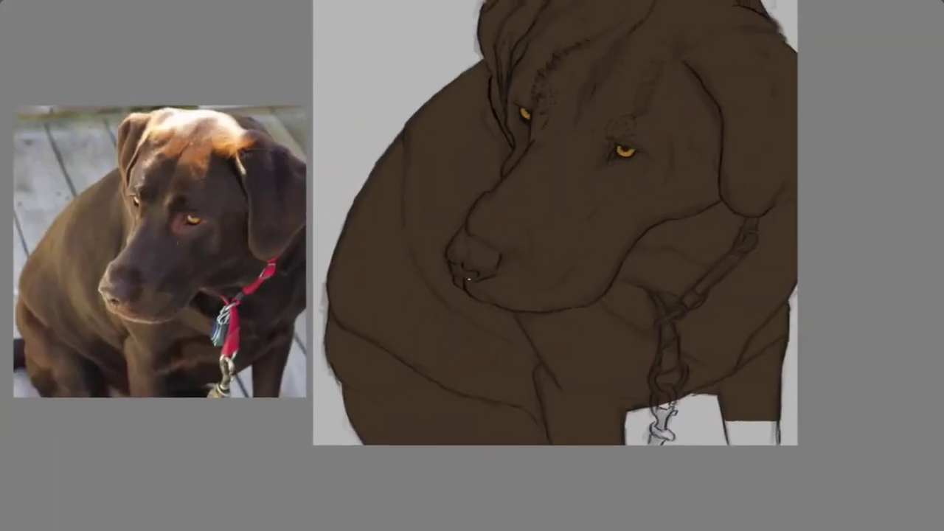
{"action": "scroll", "coordinate": [444, 214], "scroll_direction": "up", "scroll_amount": 3}
{"action": "scroll", "coordinate": [443, 214], "scroll_direction": "up", "scroll_amount": 3}
{"action": "scroll", "coordinate": [443, 213], "scroll_direction": "down", "scroll_amount": 3}
{"action": "scroll", "coordinate": [403, 259], "scroll_direction": "up", "scroll_amount": 3}
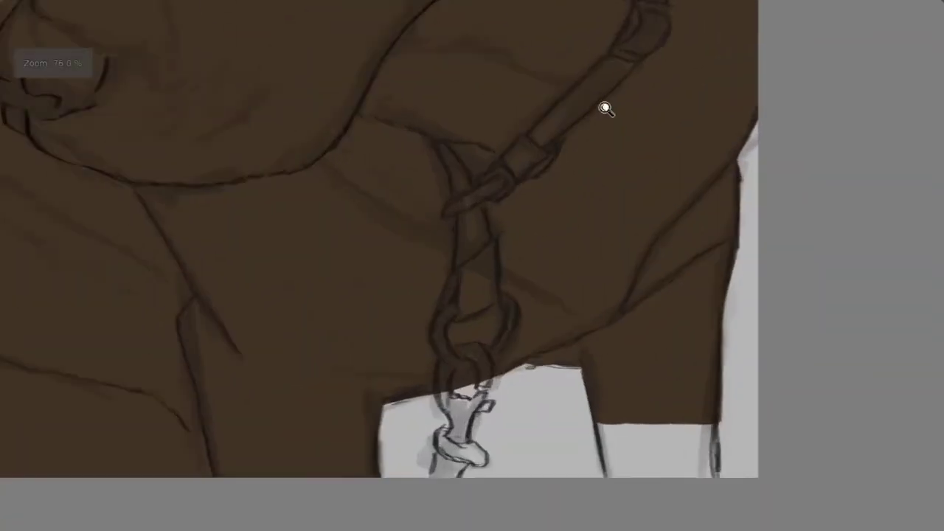
{"action": "key", "text": "shift+i"}
{"action": "left_click", "coordinate": [482, 151]}
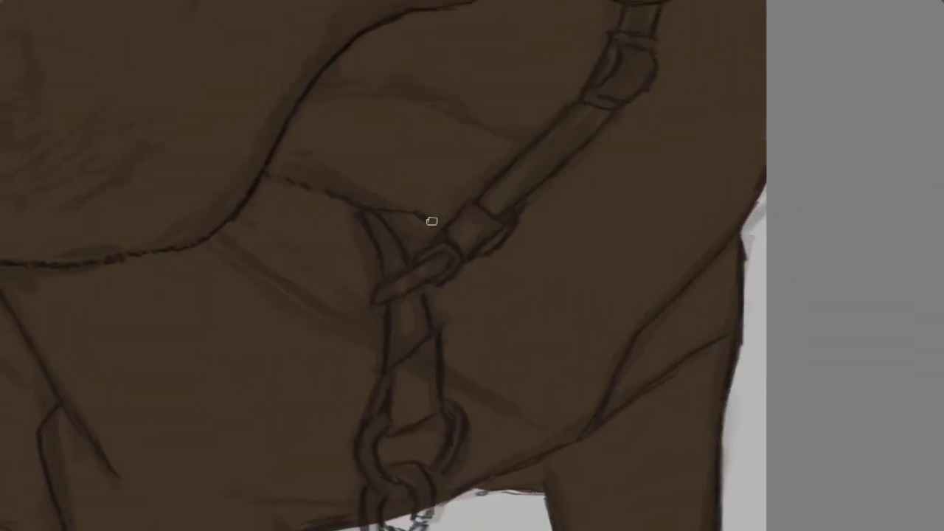
{"action": "scroll", "coordinate": [432, 219], "scroll_direction": "down", "scroll_amount": 5}
{"action": "key", "text": "shift+i"}
{"action": "left_click", "coordinate": [501, 294]}
{"action": "left_click_drag", "start_coordinate": [501, 294], "coordinate": [528, 281]}
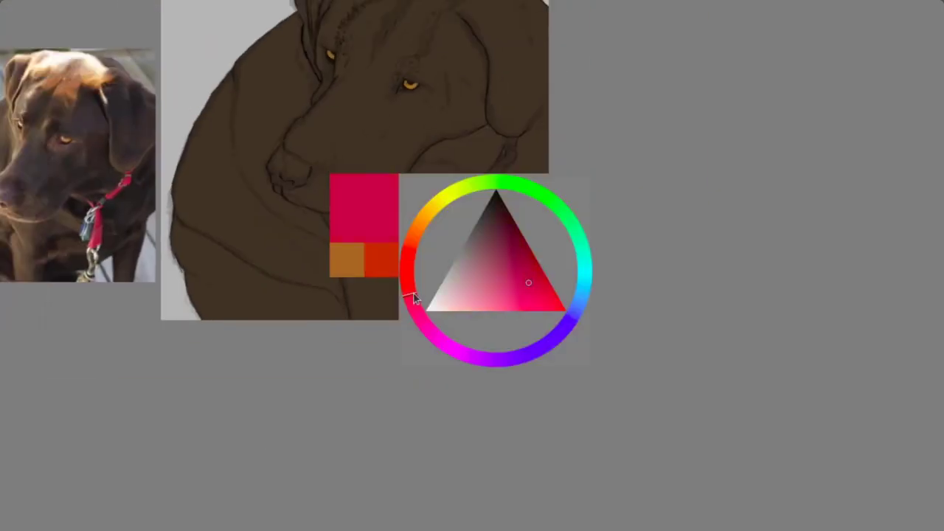
- Paint the collar and the strap below it crimson red, down to the lower strap
{"action": "scroll", "coordinate": [479, 220], "scroll_direction": "up", "scroll_amount": 3}
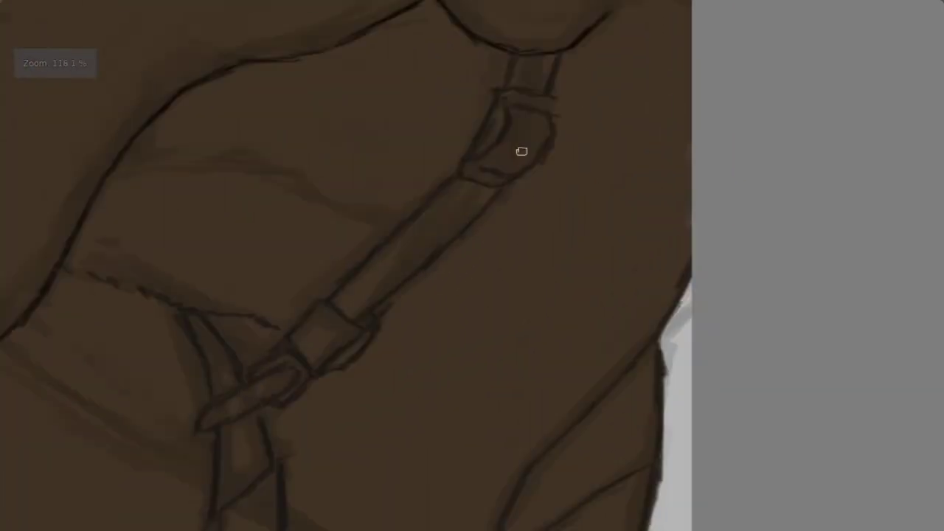
{"action": "left_click_drag", "start_coordinate": [523, 86], "coordinate": [523, 87]}
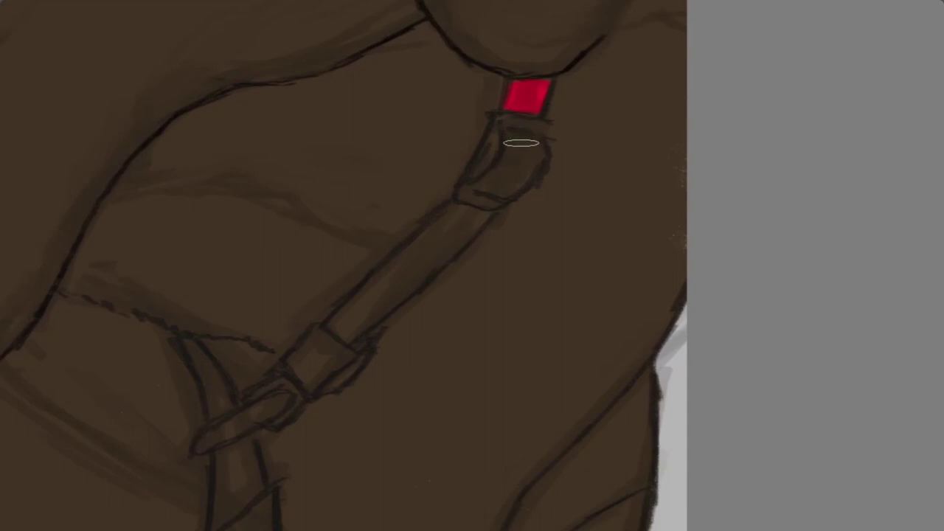
{"action": "left_click_drag", "start_coordinate": [523, 142], "coordinate": [481, 183]}
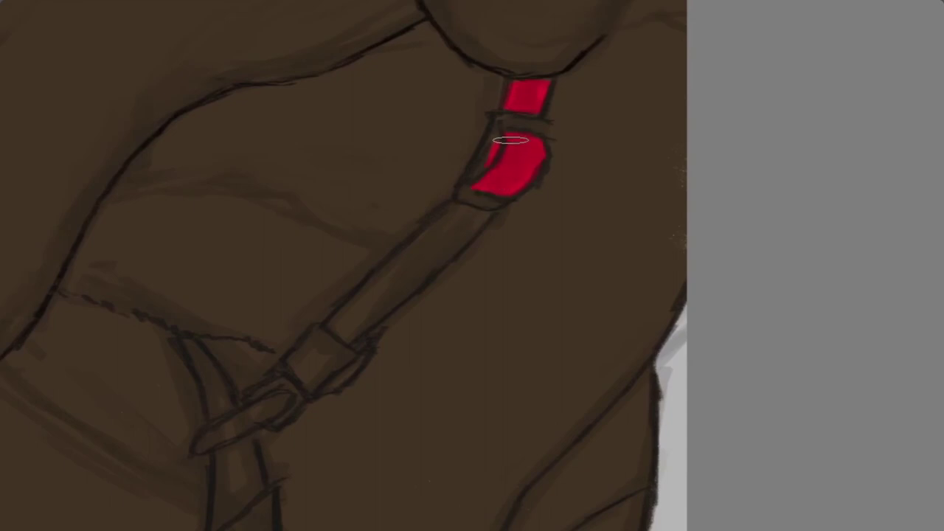
{"action": "left_click_drag", "start_coordinate": [507, 139], "coordinate": [490, 180]}
{"action": "mouse_move", "coordinate": [456, 212]}
{"action": "left_mouse_down"}
{"action": "mouse_move", "coordinate": [468, 225]}
{"action": "mouse_move", "coordinate": [352, 339]}
{"action": "mouse_move", "coordinate": [337, 327]}
{"action": "mouse_move", "coordinate": [454, 214]}
{"action": "left_mouse_up"}
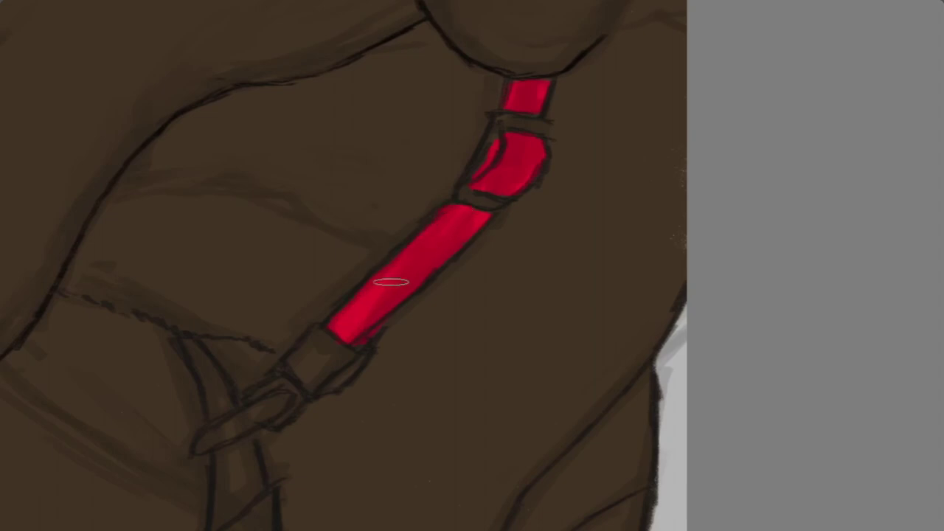
{"action": "scroll", "coordinate": [389, 281], "scroll_direction": "down", "scroll_amount": 1}
{"action": "scroll", "coordinate": [421, 261], "scroll_direction": "down", "scroll_amount": 1}
{"action": "scroll", "coordinate": [420, 205], "scroll_direction": "down", "scroll_amount": 3}
{"action": "scroll", "coordinate": [410, 282], "scroll_direction": "up", "scroll_amount": 4}
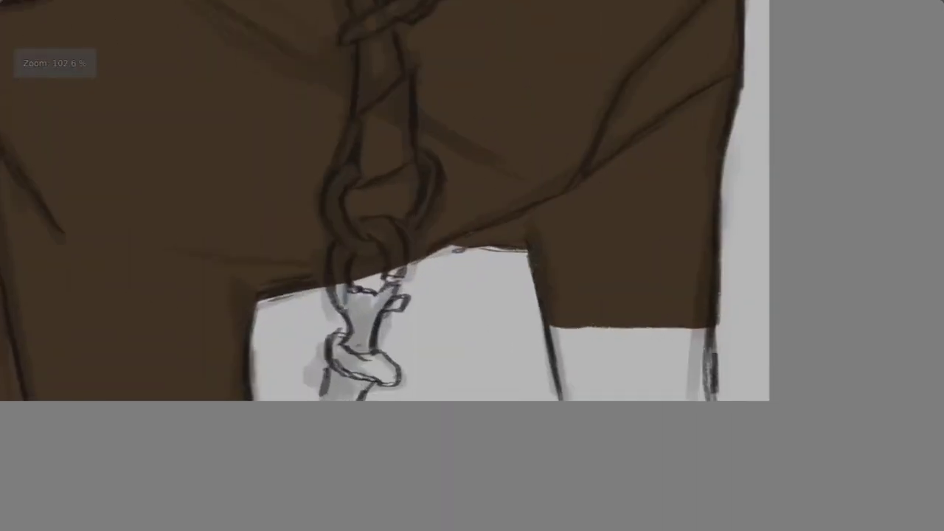
{"action": "scroll", "coordinate": [398, 274], "scroll_direction": "up", "scroll_amount": 1}
{"action": "mouse_move", "coordinate": [394, 255]}
{"action": "left_mouse_down"}
{"action": "mouse_move", "coordinate": [395, 385]}
{"action": "mouse_move", "coordinate": [414, 362]}
{"action": "mouse_move", "coordinate": [413, 371]}
{"action": "mouse_move", "coordinate": [401, 274]}
{"action": "mouse_move", "coordinate": [408, 318]}
{"action": "left_mouse_up"}
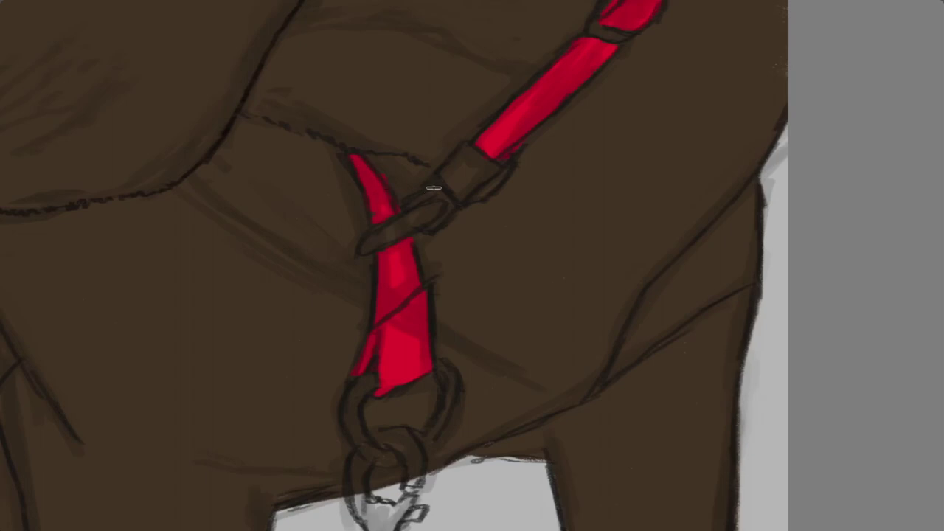
{"action": "scroll", "coordinate": [440, 193], "scroll_direction": "down", "scroll_amount": 2}
- Paint the strap buckle solid black
{"action": "key", "text": "shift+i"}
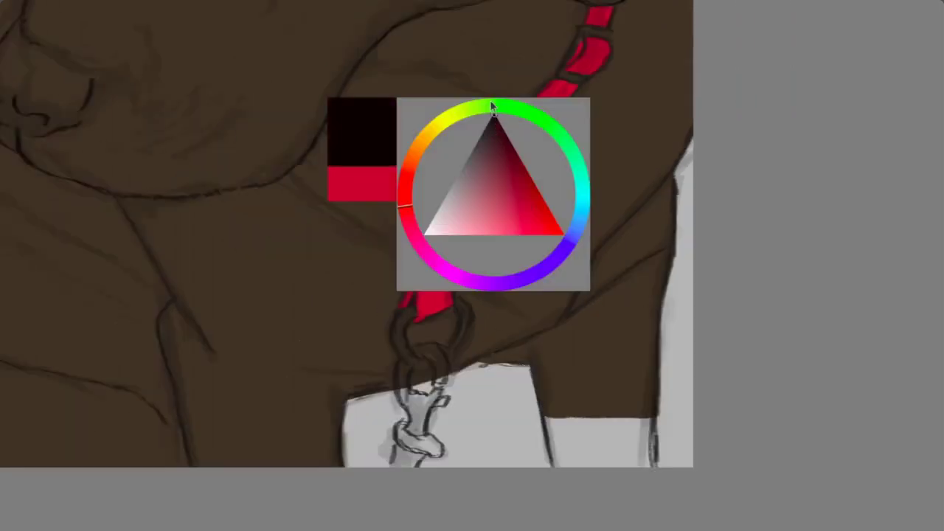
{"action": "left_click_drag", "start_coordinate": [466, 188], "coordinate": [483, 166]}
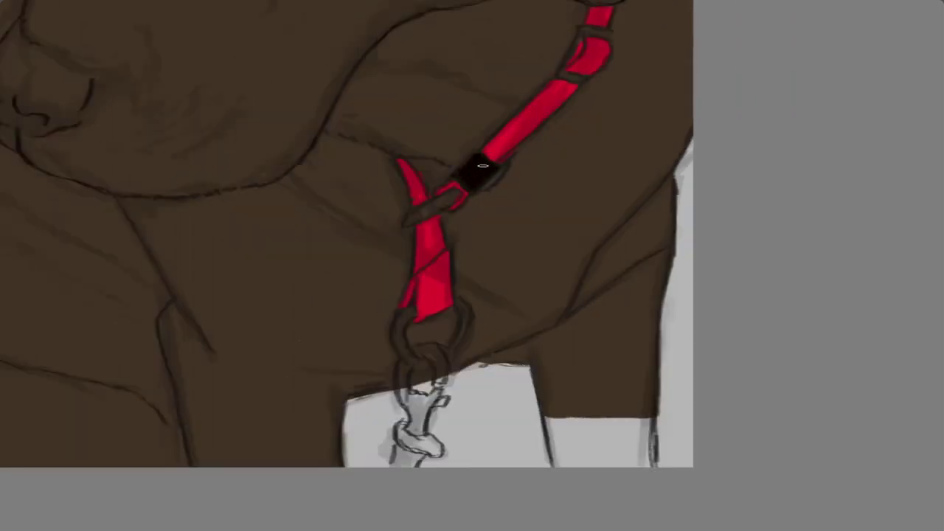
{"action": "scroll", "coordinate": [497, 170], "scroll_direction": "down", "scroll_amount": 3}
{"action": "scroll", "coordinate": [465, 147], "scroll_direction": "up", "scroll_amount": 3}
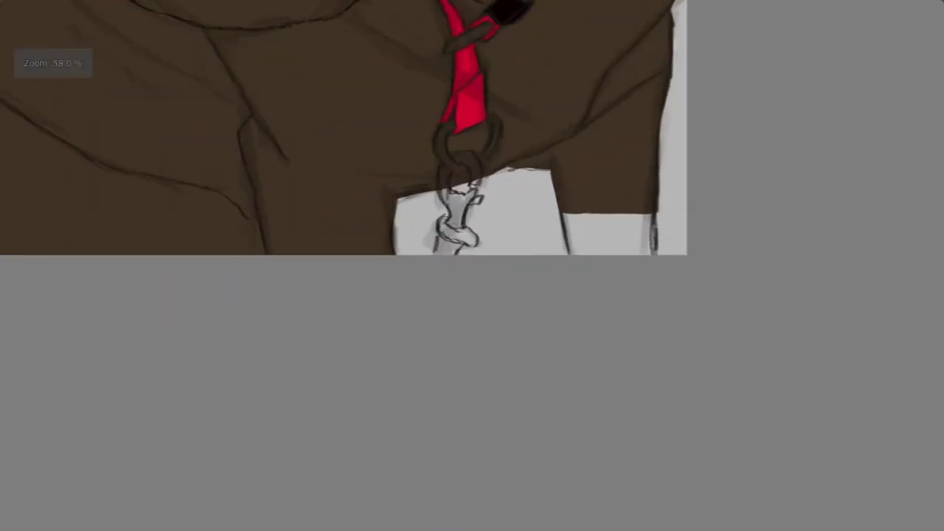
- Paint the clasp and the loop across the red strap dark grey
{"action": "key", "text": "shift+i"}
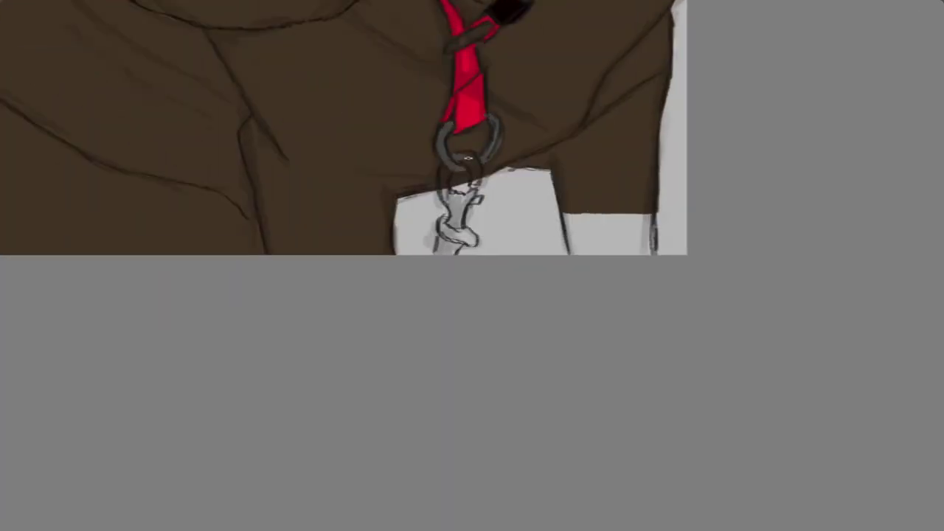
{"action": "mouse_move", "coordinate": [476, 190]}
{"action": "left_mouse_down"}
{"action": "mouse_move", "coordinate": [461, 225]}
{"action": "mouse_move", "coordinate": [468, 238]}
{"action": "left_mouse_up"}
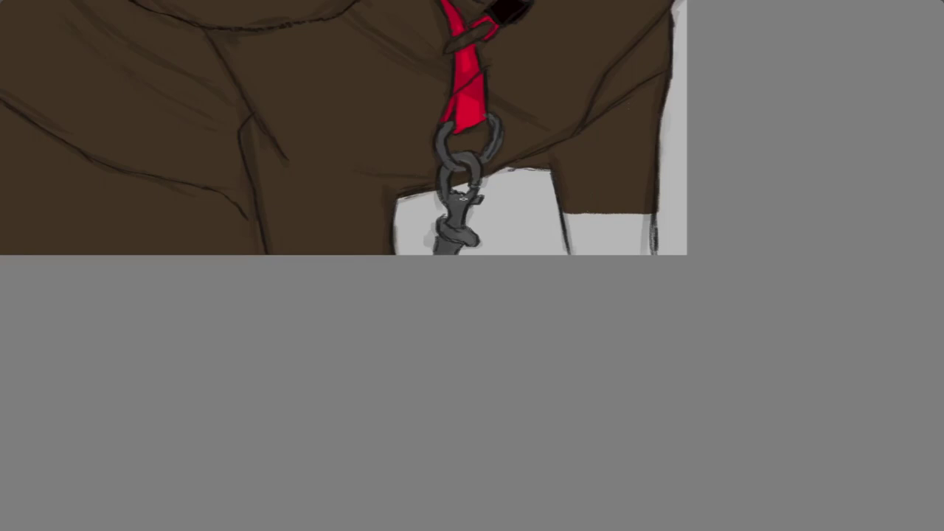
{"action": "scroll", "coordinate": [614, 205], "scroll_direction": "up", "scroll_amount": 1, "text": "ctrl"}
{"action": "scroll", "coordinate": [502, 189], "scroll_direction": "up", "scroll_amount": 3, "text": "ctrl"}
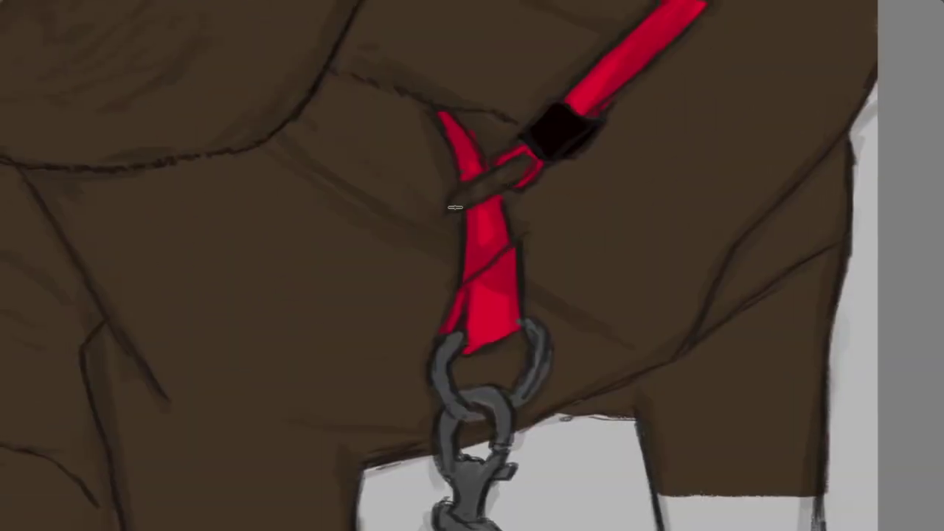
{"action": "mouse_move", "coordinate": [456, 208]}
{"action": "left_mouse_down"}
{"action": "mouse_move", "coordinate": [527, 163]}
{"action": "mouse_move", "coordinate": [502, 180]}
{"action": "left_mouse_up"}
{"action": "scroll", "coordinate": [524, 163], "scroll_direction": "down", "scroll_amount": 4, "text": "ctrl"}
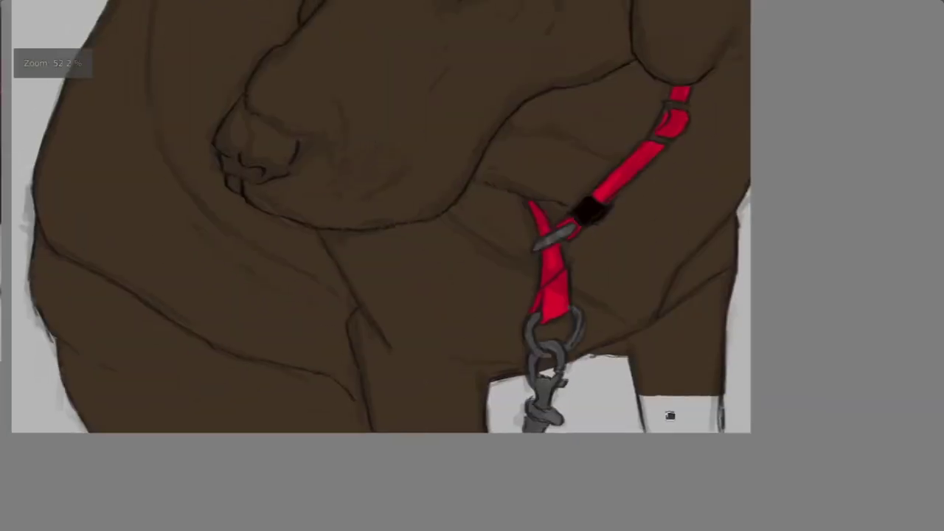
{"action": "scroll", "coordinate": [552, 330], "scroll_direction": "right", "scroll_amount": 2}
- Fill the white gap between the legs with brown
{"action": "left_click_drag", "start_coordinate": [553, 380], "coordinate": [519, 405]}
{"action": "scroll", "coordinate": [463, 236], "scroll_direction": "down", "scroll_amount": 4}
{"action": "scroll", "coordinate": [396, 249], "scroll_direction": "up", "scroll_amount": 4}
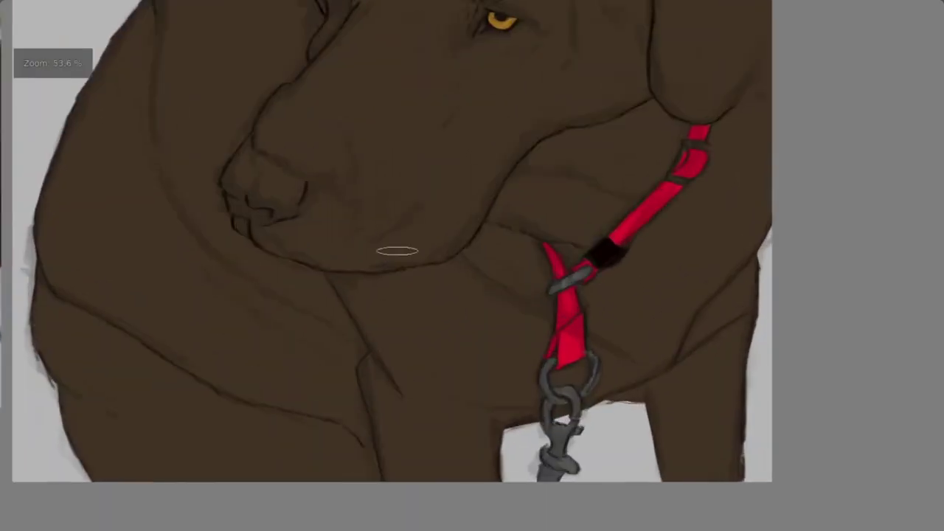
{"action": "scroll", "coordinate": [472, 331], "scroll_direction": "down", "scroll_amount": 3}
{"action": "left_click_drag", "start_coordinate": [500, 304], "coordinate": [629, 352]}
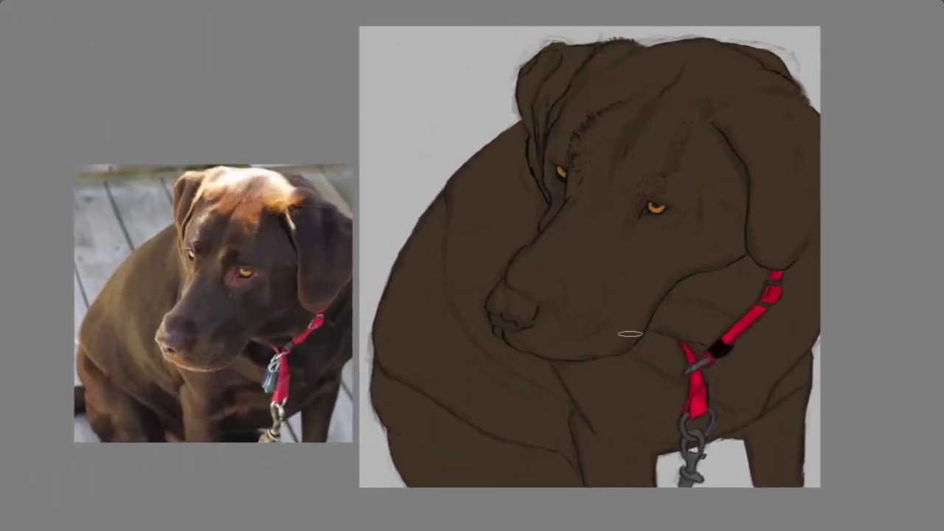
- Zoom onto the face and tint the skin under the right eye with muted reddish-brown
{"action": "scroll", "coordinate": [596, 254], "scroll_direction": "up", "scroll_amount": 2}
{"action": "left_click_drag", "start_coordinate": [596, 253], "coordinate": [562, 325]}
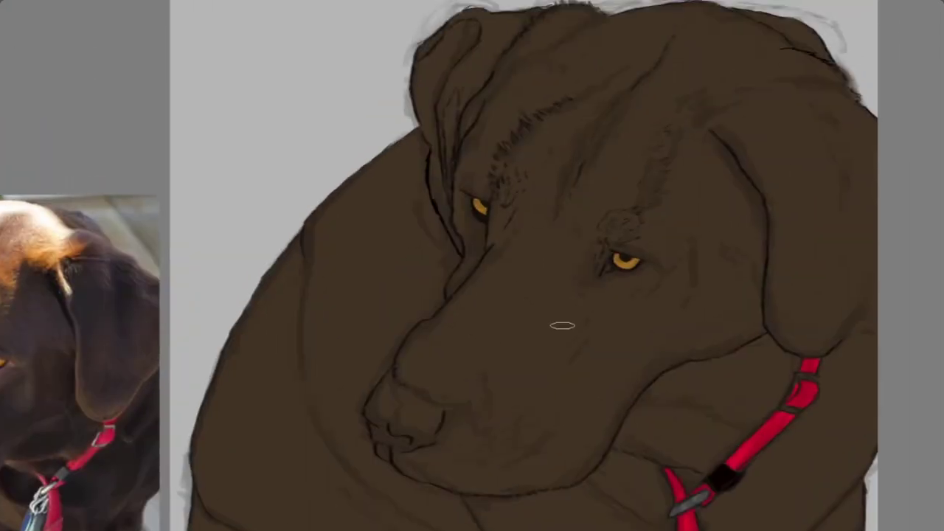
{"action": "key", "text": "v"}
{"action": "left_click_drag", "start_coordinate": [655, 279], "coordinate": [644, 225]}
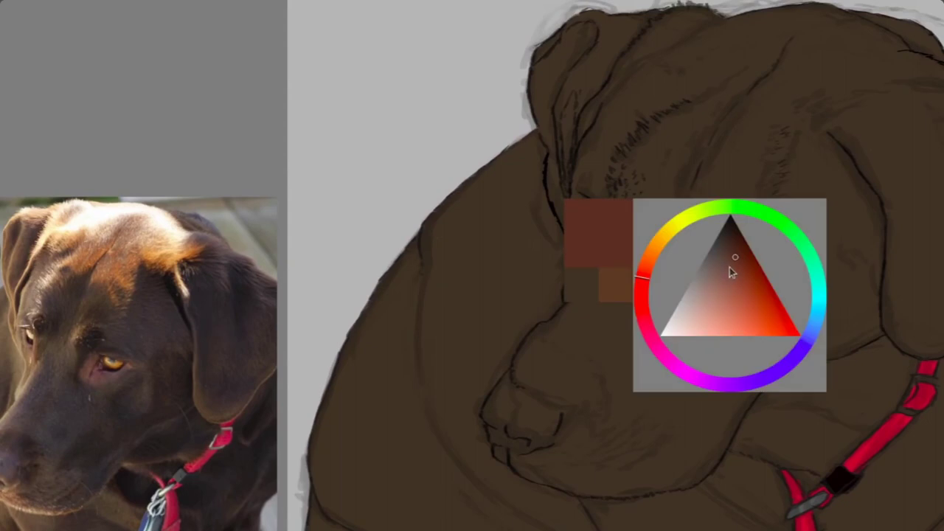
{"action": "left_click", "coordinate": [727, 260]}
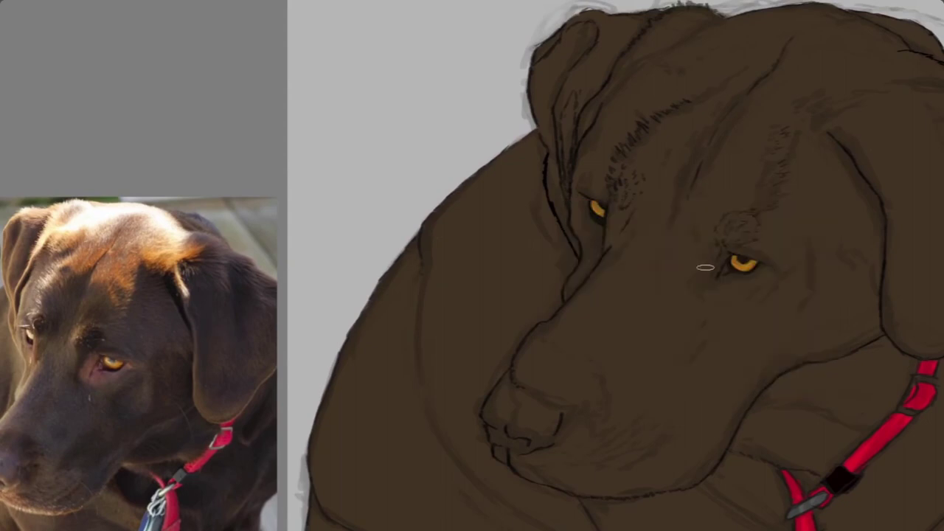
{"action": "left_click_drag", "start_coordinate": [723, 251], "coordinate": [711, 290]}
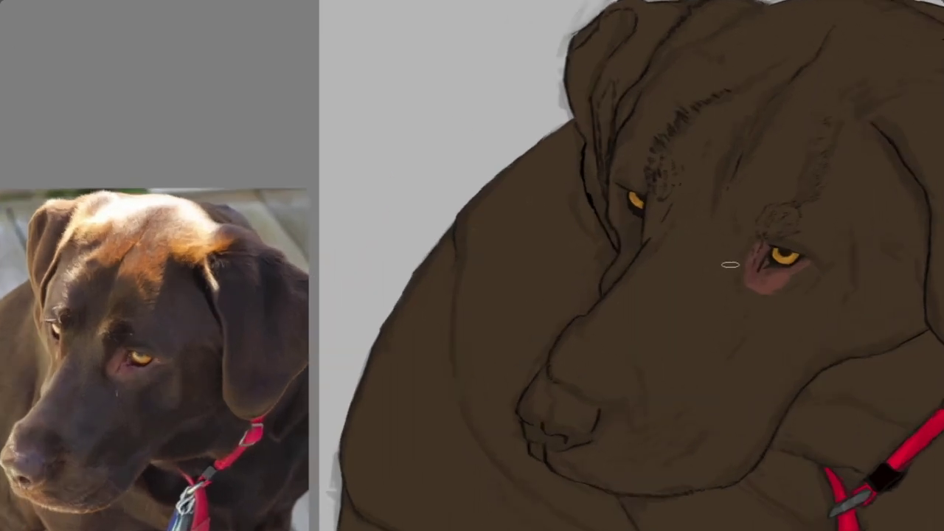
{"action": "scroll", "coordinate": [731, 265], "scroll_direction": "up", "scroll_amount": 3}
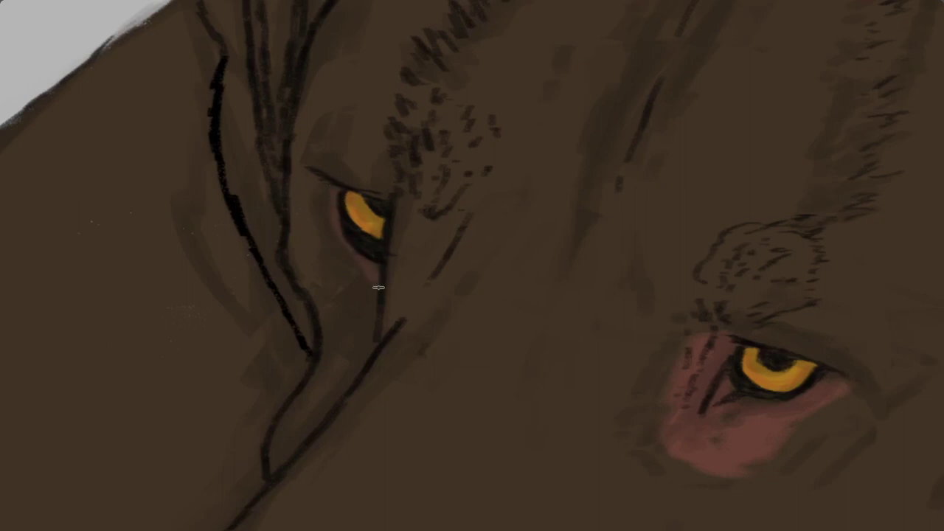
- Choose a dark red-orange in the pop-up palette's colour triangle
{"action": "scroll", "coordinate": [333, 185], "scroll_direction": "down", "scroll_amount": 3}
{"action": "scroll", "coordinate": [569, 204], "scroll_direction": "down", "scroll_amount": 3}
{"action": "scroll", "coordinate": [253, 295], "scroll_direction": "up", "scroll_amount": 5}
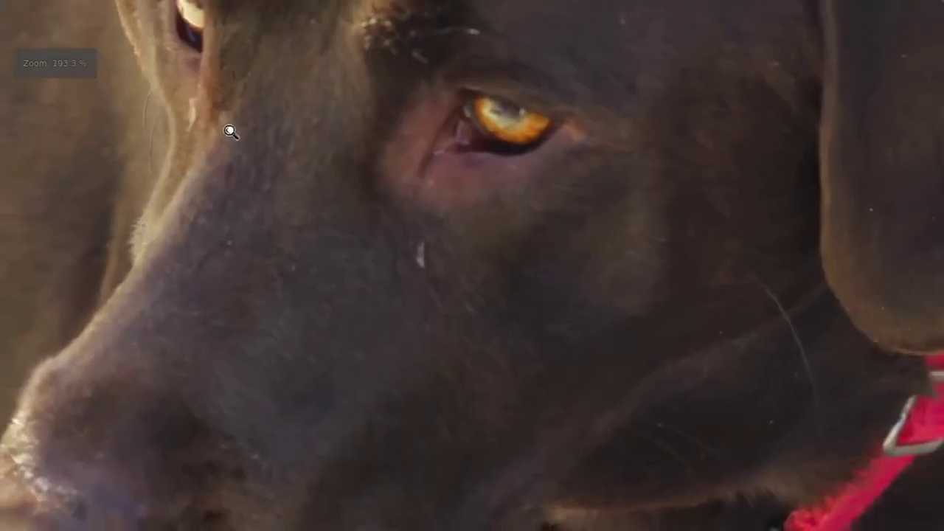
{"action": "scroll", "coordinate": [674, 238], "scroll_direction": "down", "scroll_amount": 3}
{"action": "scroll", "coordinate": [674, 239], "scroll_direction": "up", "scroll_amount": 2}
{"action": "key", "text": "shift+i"}
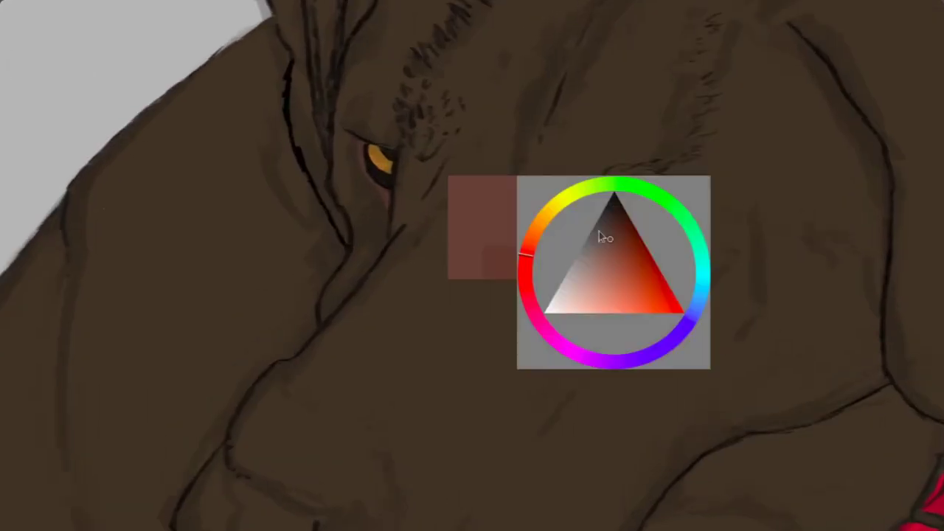
{"action": "left_click", "coordinate": [533, 242]}
{"action": "left_click", "coordinate": [640, 294]}
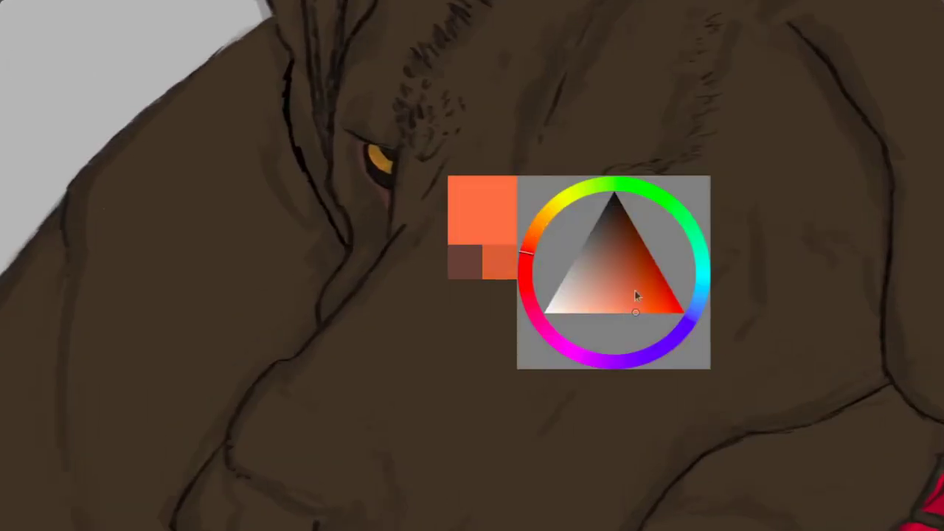
{"action": "left_click", "coordinate": [641, 280]}
- Brush red-orange accents into the left iris and along the right iris's lower curve
{"action": "scroll", "coordinate": [462, 211], "scroll_direction": "up", "scroll_amount": 4}
{"action": "left_click_drag", "start_coordinate": [280, 70], "coordinate": [321, 133]}
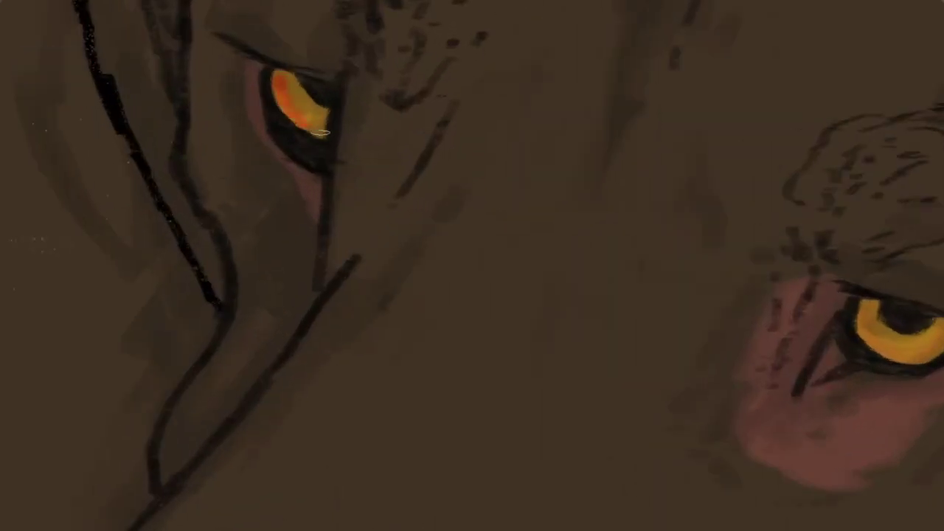
{"action": "left_click_drag", "start_coordinate": [460, 160], "coordinate": [166, 87]}
{"action": "left_click_drag", "start_coordinate": [563, 257], "coordinate": [653, 248]}
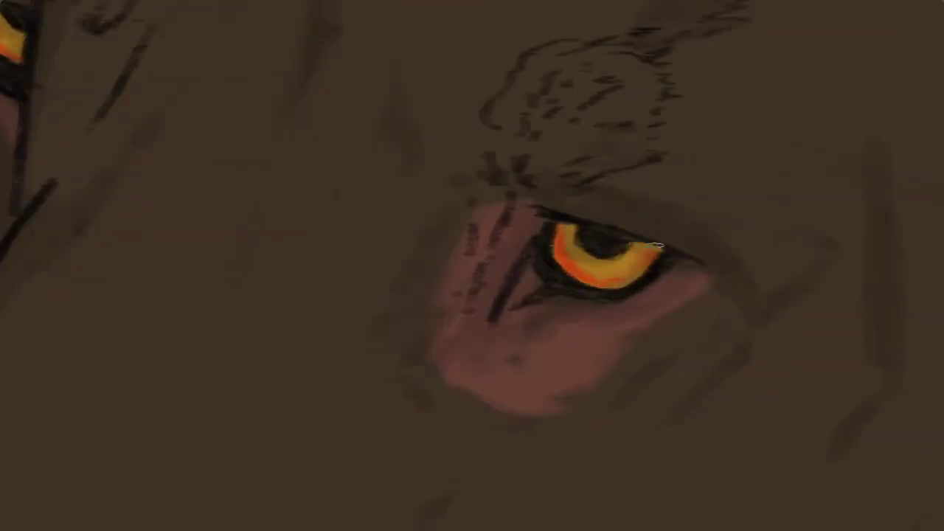
{"action": "left_click_drag", "start_coordinate": [605, 285], "coordinate": [651, 245]}
{"action": "scroll", "coordinate": [612, 250], "scroll_direction": "down", "scroll_amount": 3}
{"action": "scroll", "coordinate": [612, 251], "scroll_direction": "down", "scroll_amount": 3}
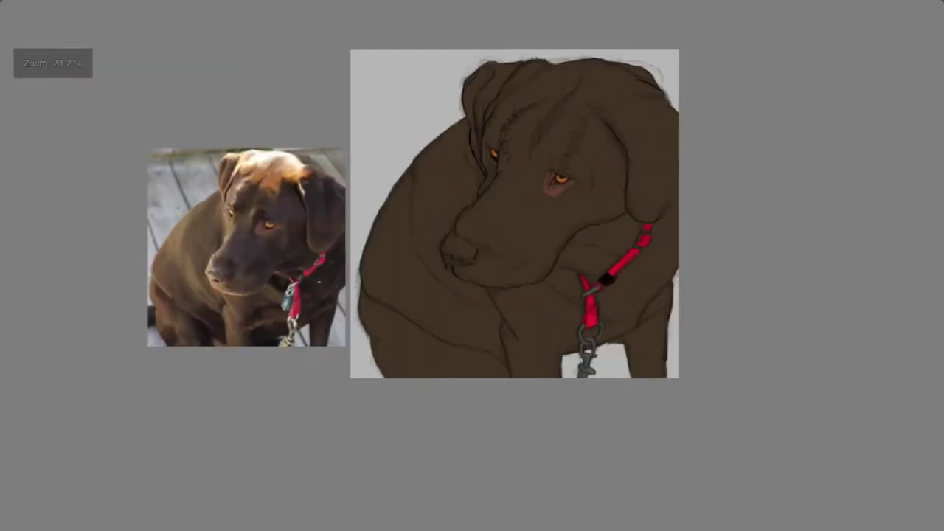
{"action": "scroll", "coordinate": [343, 166], "scroll_direction": "up", "scroll_amount": 4}
{"action": "scroll", "coordinate": [343, 166], "scroll_direction": "up", "scroll_amount": 2}
{"action": "scroll", "coordinate": [343, 165], "scroll_direction": "down", "scroll_amount": 5}
{"action": "scroll", "coordinate": [521, 185], "scroll_direction": "up", "scroll_amount": 2}
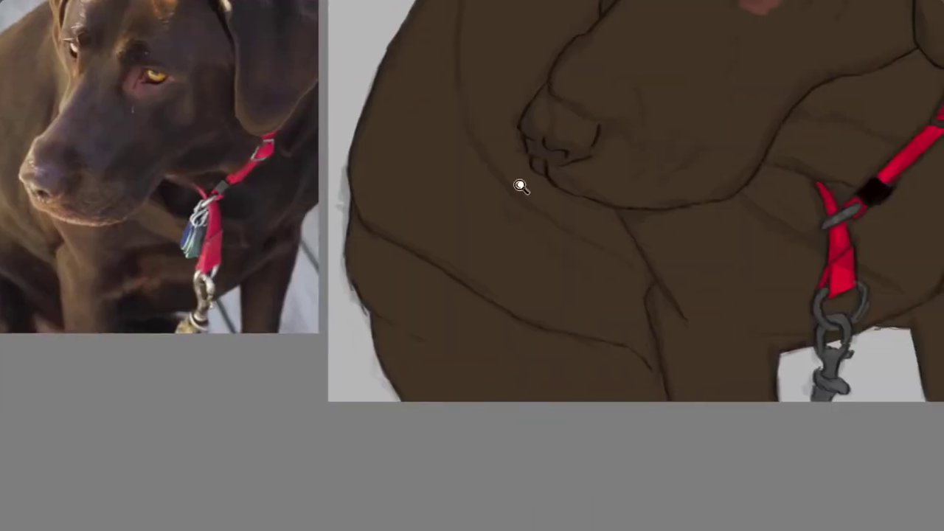
{"action": "scroll", "coordinate": [509, 204], "scroll_direction": "down", "scroll_amount": 1}
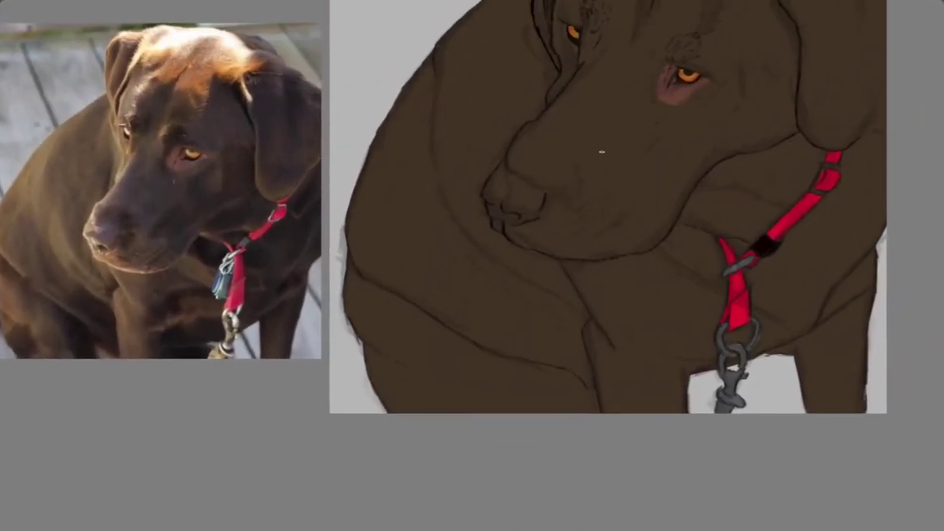
- Shade the dog's muzzle with a darker brown from the pop-up palette
{"action": "key", "text": "ctrl+alt+1"}
{"action": "left_click", "coordinate": [597, 102]}
{"action": "left_click_drag", "start_coordinate": [527, 136], "coordinate": [575, 186]}
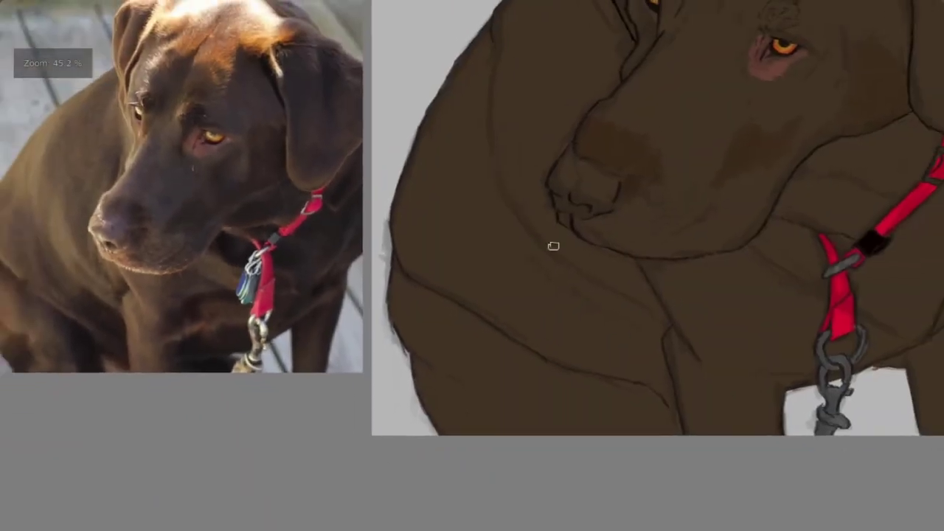
- Darken the brow above the eye in dark brown, then zoom out to review
{"action": "key", "text": "shift+i"}
{"action": "left_click", "coordinate": [571, 205]}
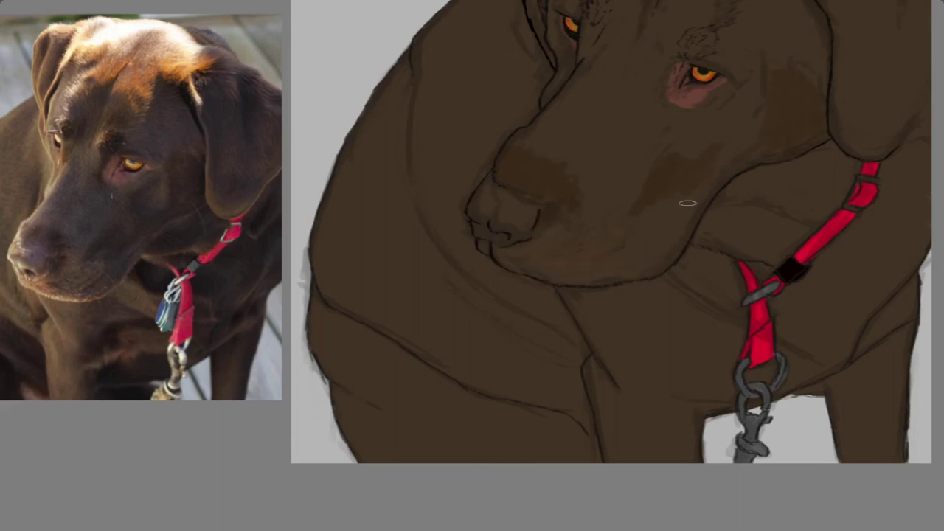
{"action": "key", "text": "shift+i"}
{"action": "left_click", "coordinate": [561, 127]}
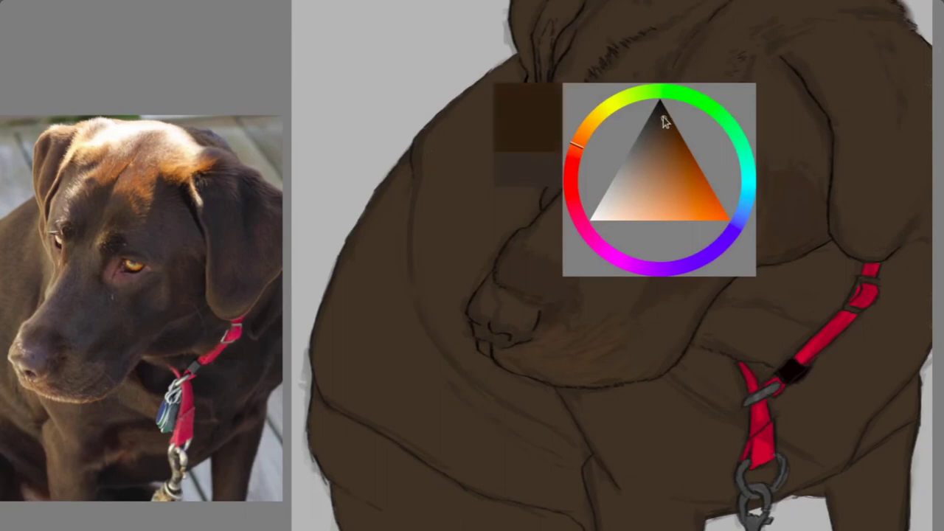
{"action": "left_click_drag", "start_coordinate": [575, 95], "coordinate": [605, 102]}
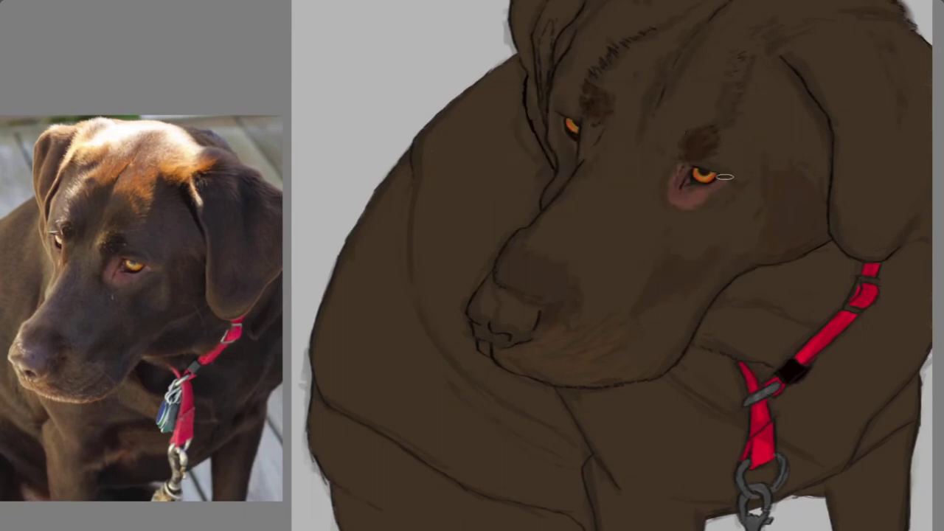
{"action": "key", "text": "shift+i"}
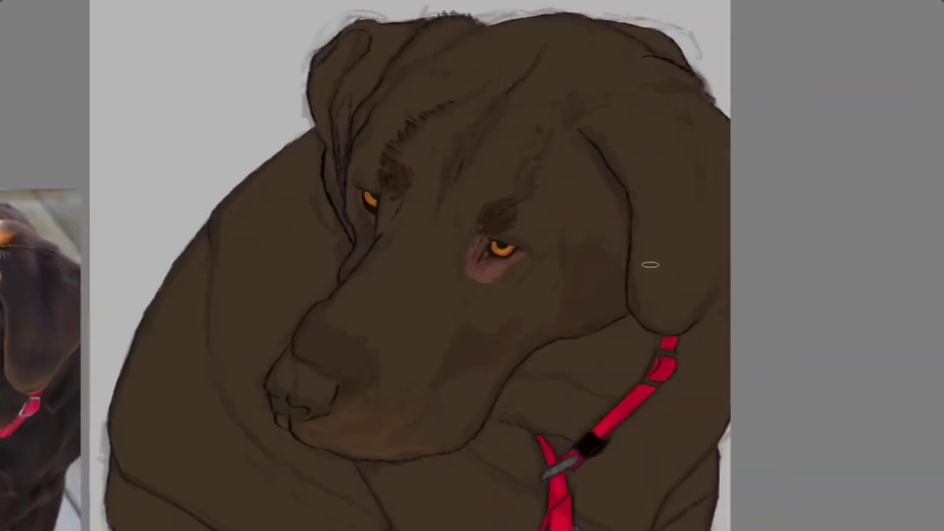
{"action": "left_click_drag", "start_coordinate": [635, 211], "coordinate": [639, 306]}
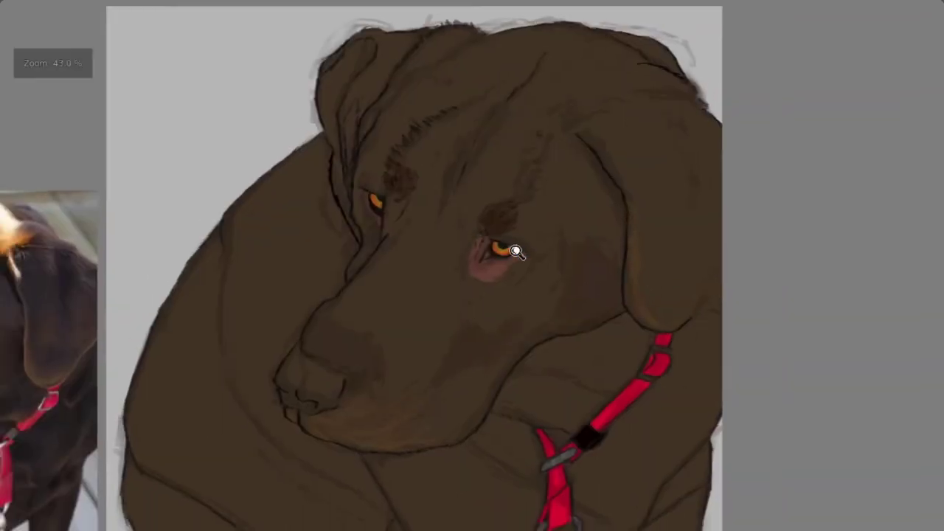